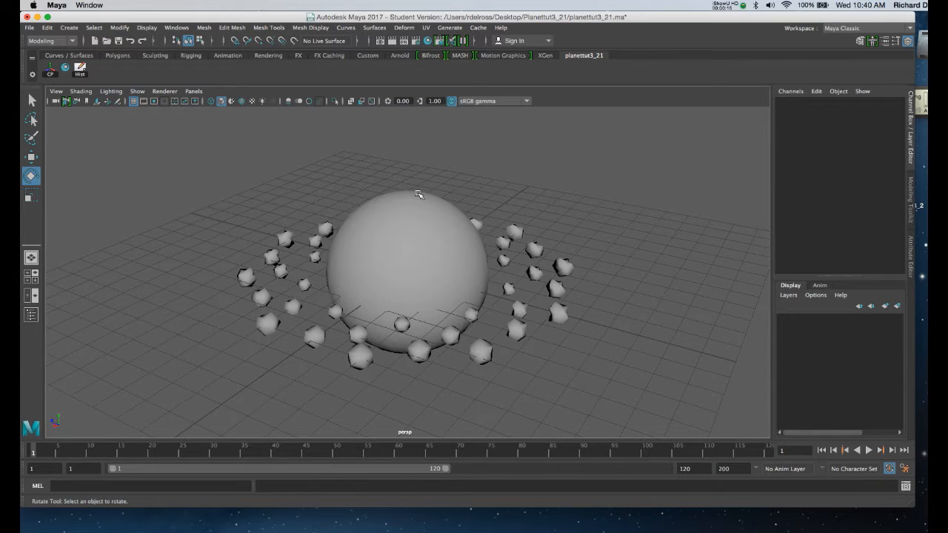
Step: Enable auto-loading of the Arnold plug-in mtoa.bundle in the Plug-in Manager
{"action": "left_click_drag", "start_coordinate": [443, 190], "coordinate": [431, 195], "text": "alt"}
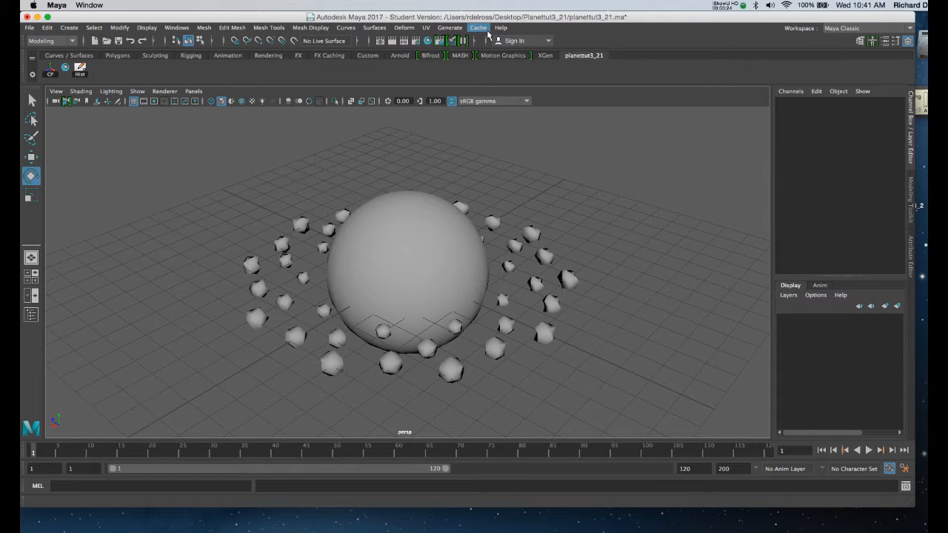
{"action": "left_click", "coordinate": [176, 27]}
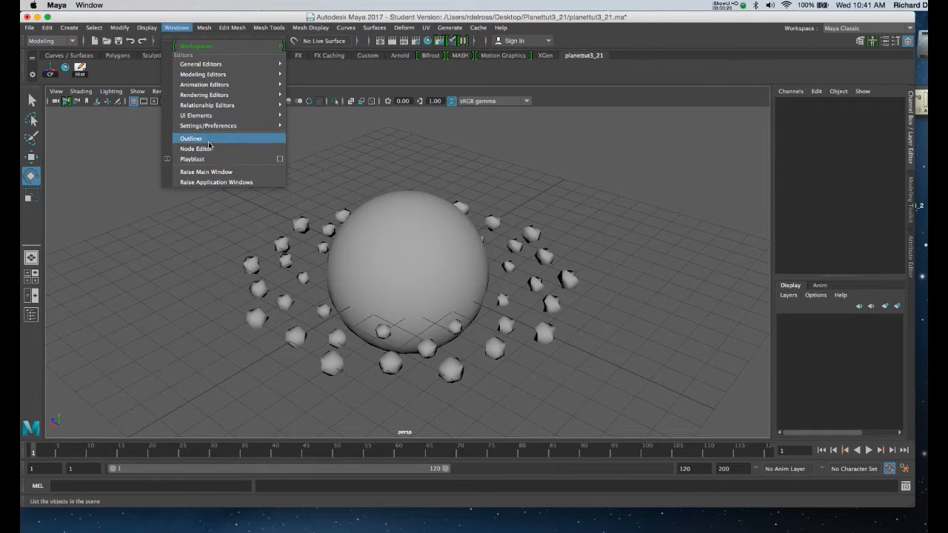
{"action": "mouse_move", "coordinate": [215, 125]}
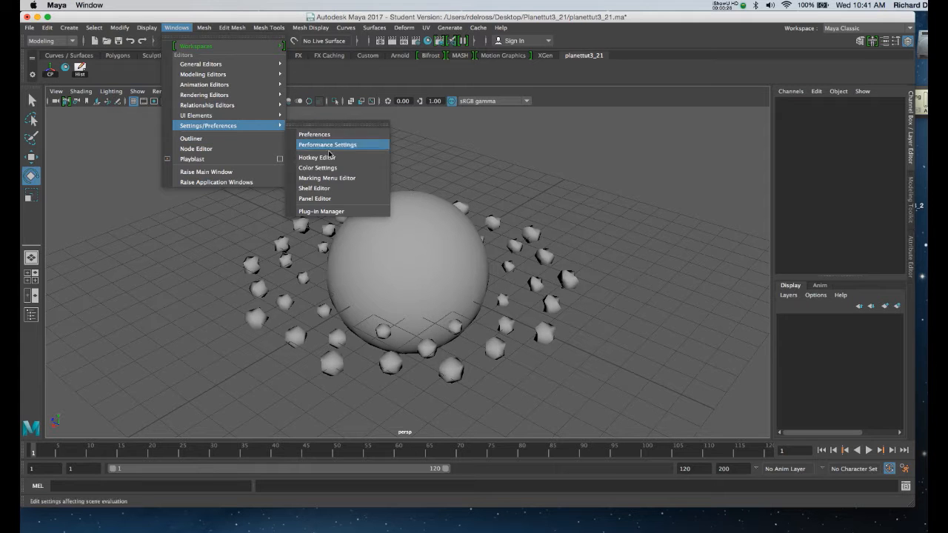
{"action": "left_click", "coordinate": [329, 211]}
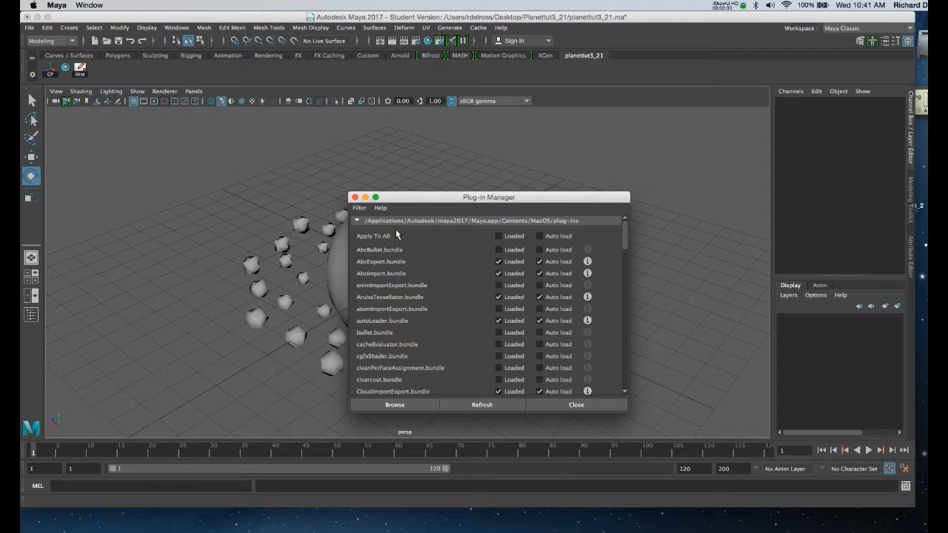
{"action": "left_click_drag", "start_coordinate": [442, 197], "coordinate": [450, 112]}
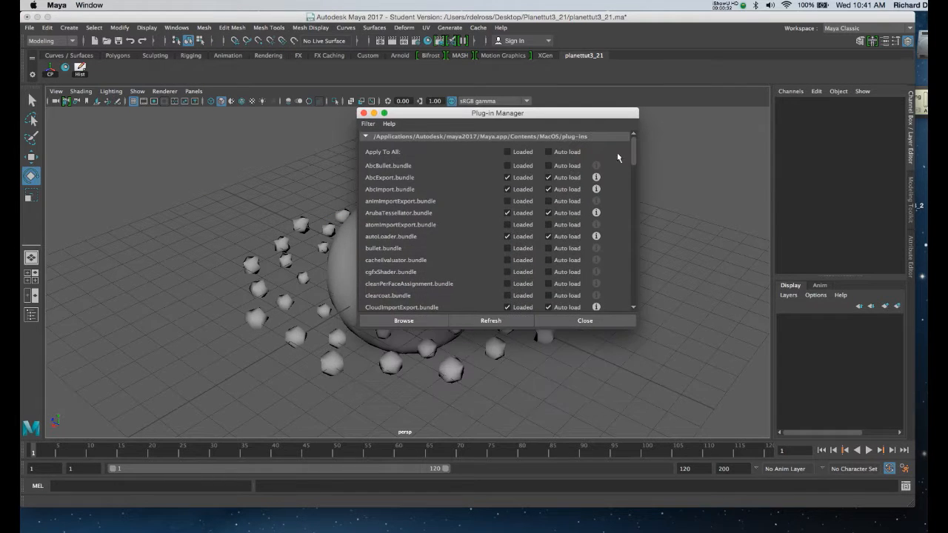
{"action": "left_click_drag", "start_coordinate": [635, 152], "coordinate": [634, 291]}
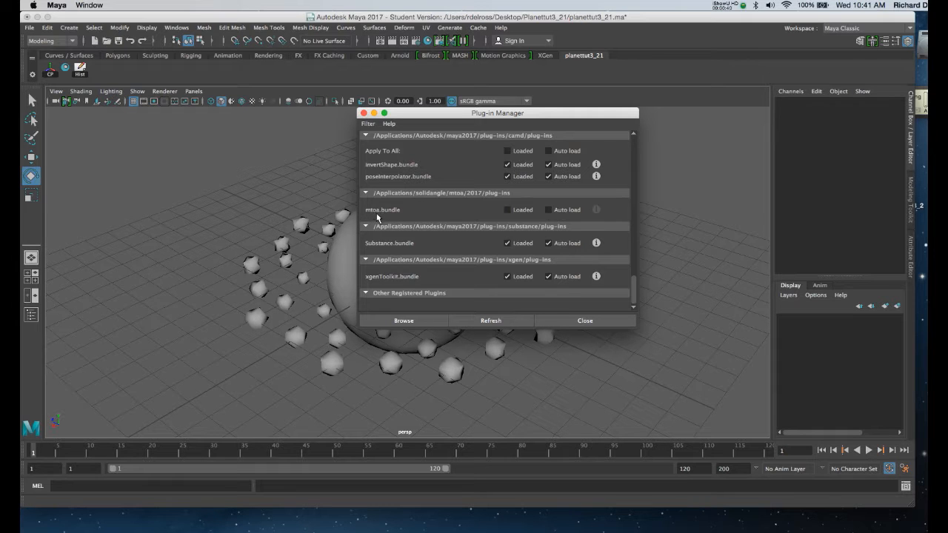
{"action": "left_click", "coordinate": [549, 210]}
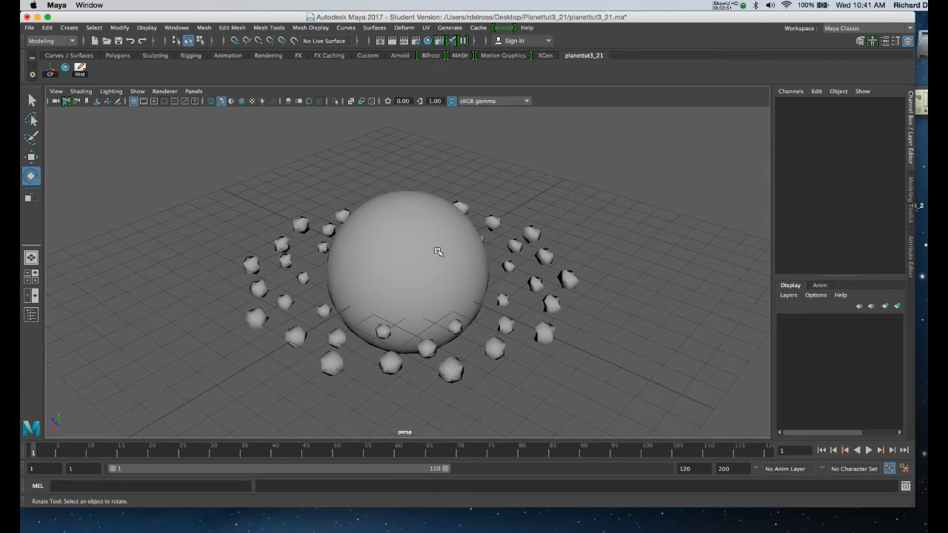
{"action": "left_click_drag", "start_coordinate": [440, 252], "coordinate": [430, 255], "text": "alt"}
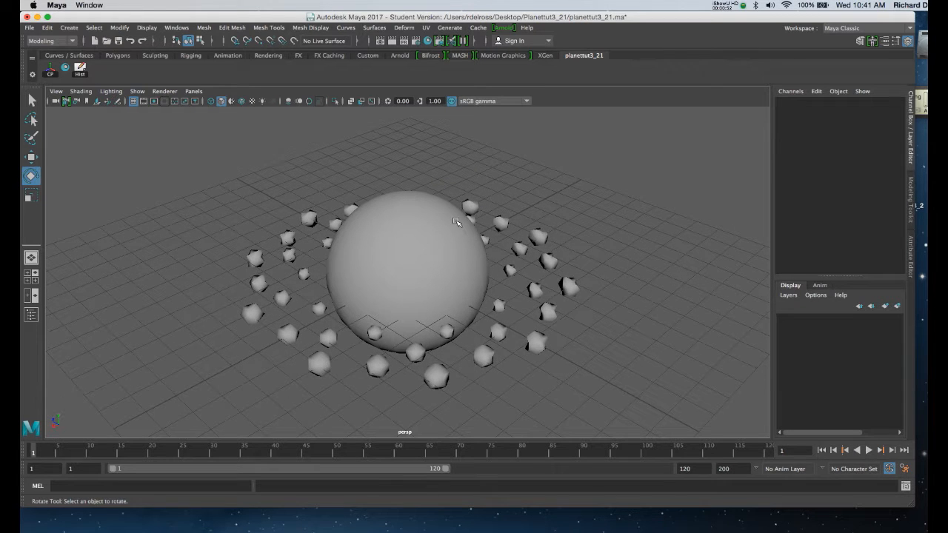
Step: Select the planet sphere together with the surrounding ring of solids and open the Hypershade
{"action": "left_click", "coordinate": [386, 227]}
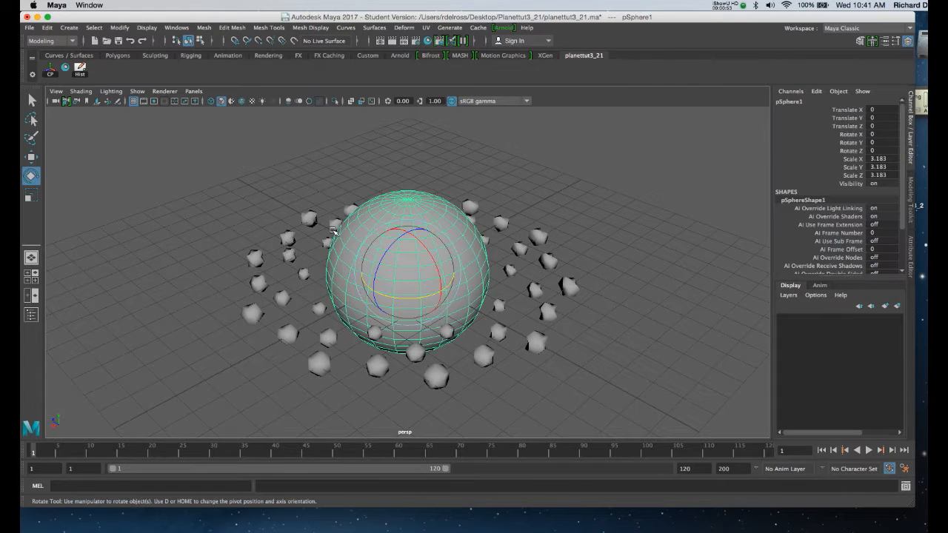
{"action": "left_click", "coordinate": [290, 238], "text": "shift"}
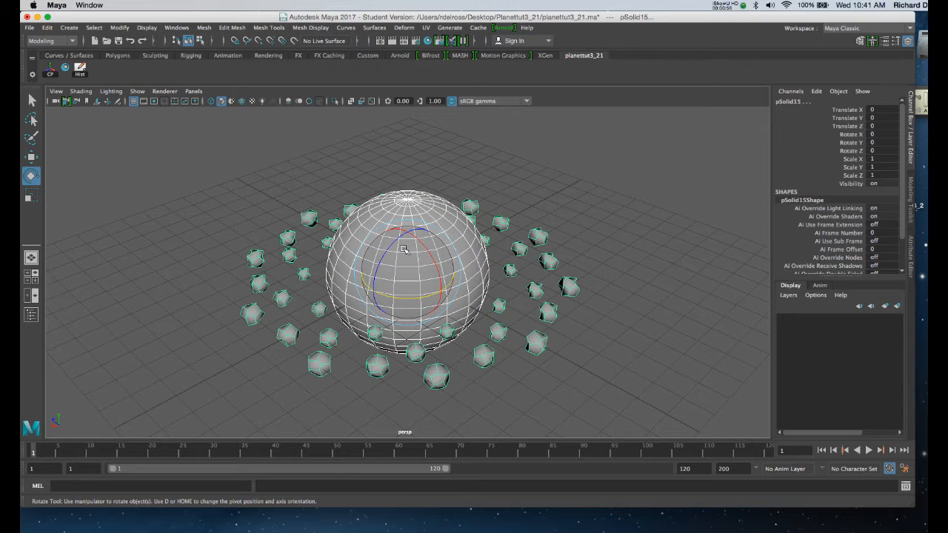
{"action": "left_click_drag", "start_coordinate": [404, 249], "coordinate": [312, 215], "text": "alt"}
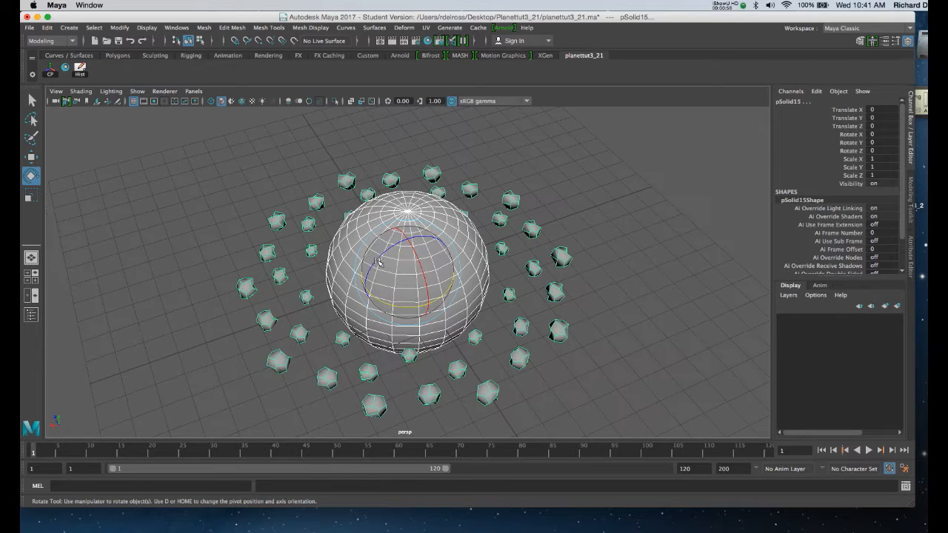
{"action": "left_click", "coordinate": [66, 69]}
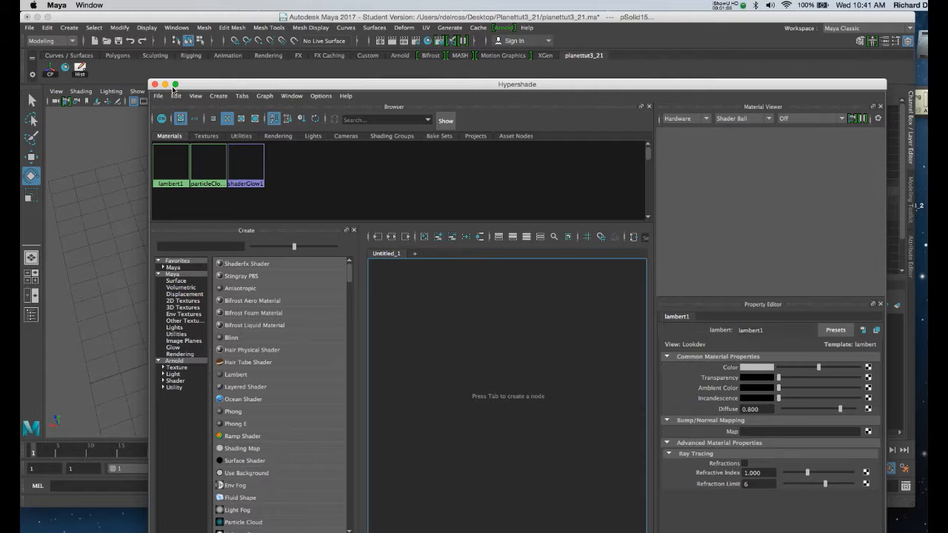
{"action": "left_click_drag", "start_coordinate": [274, 90], "coordinate": [278, 31]}
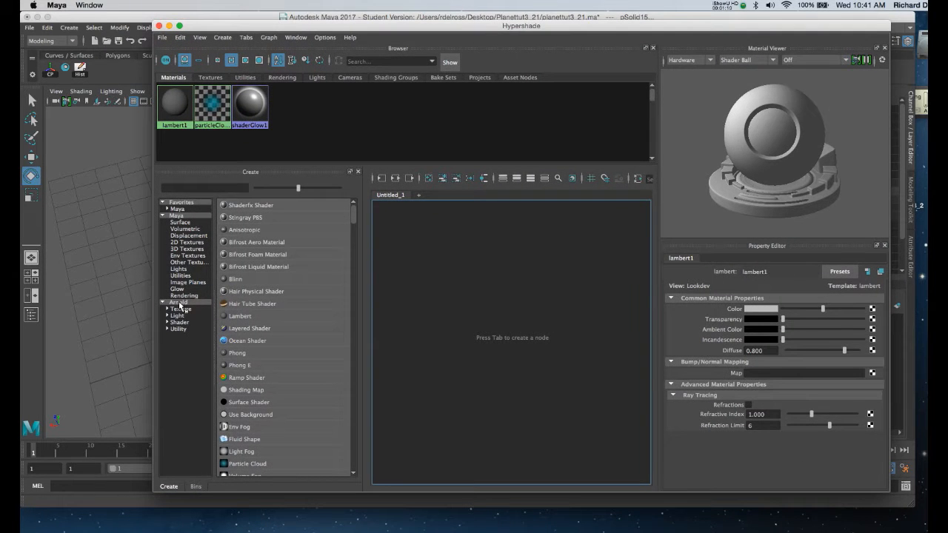
Step: Create an Arnold aiStandardSurface material in the Hypershade
{"action": "left_click", "coordinate": [178, 302]}
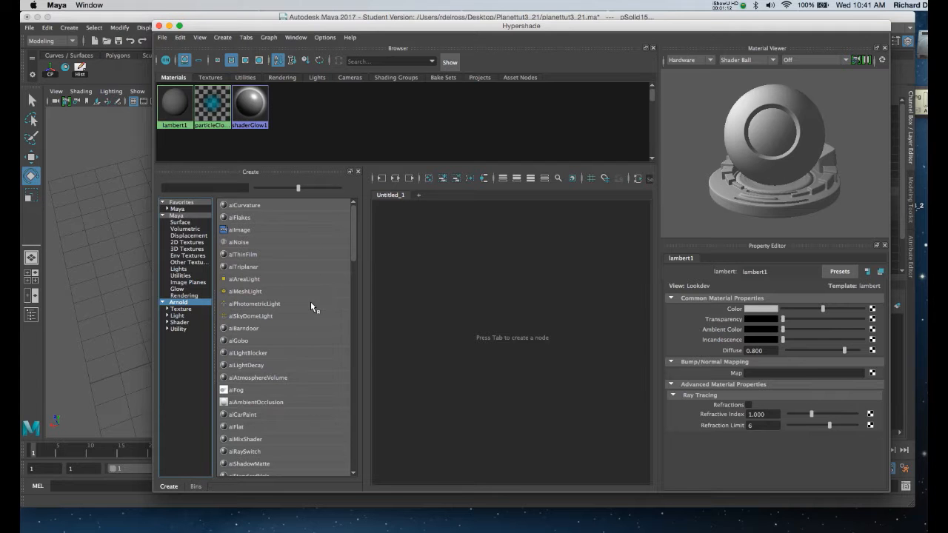
{"action": "left_click", "coordinate": [351, 251]}
{"action": "left_click_drag", "start_coordinate": [351, 256], "coordinate": [350, 278]}
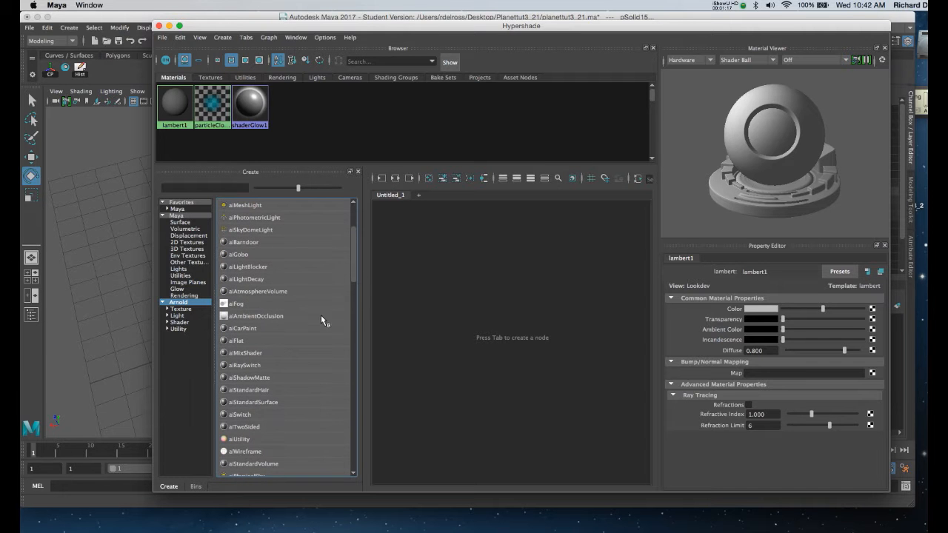
{"action": "left_click", "coordinate": [232, 402]}
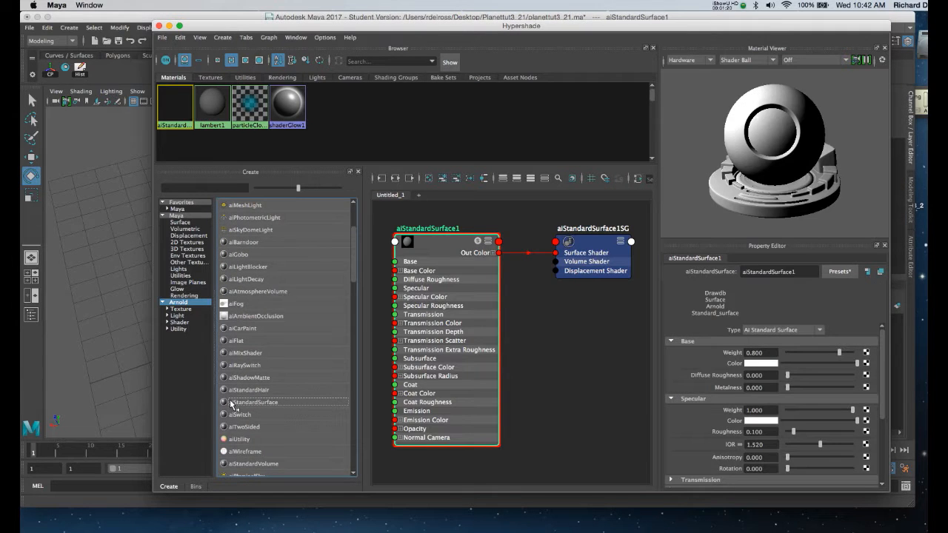
Step: Rename the new aiStandardSurface material to saturnskin
{"action": "left_click_drag", "start_coordinate": [294, 30], "coordinate": [288, 35]}
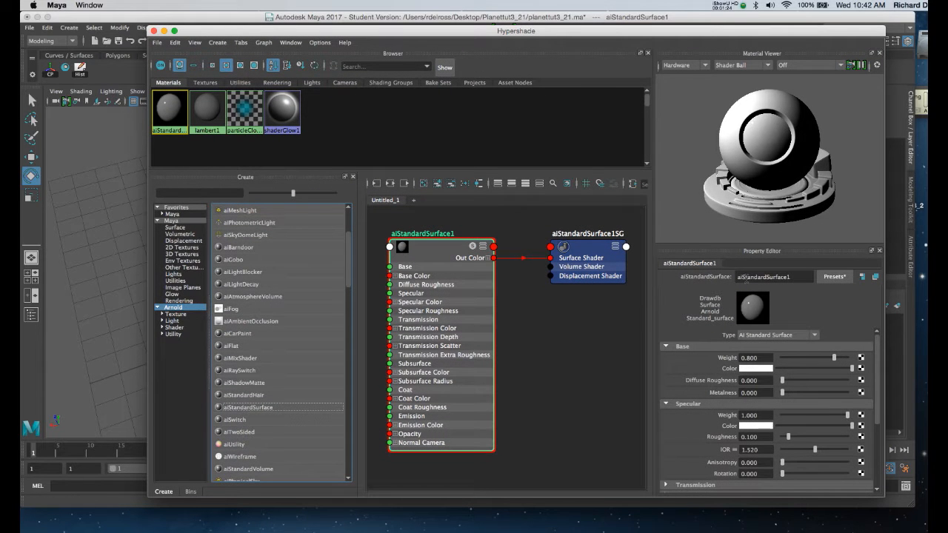
{"action": "left_click_drag", "start_coordinate": [798, 278], "coordinate": [711, 276]}
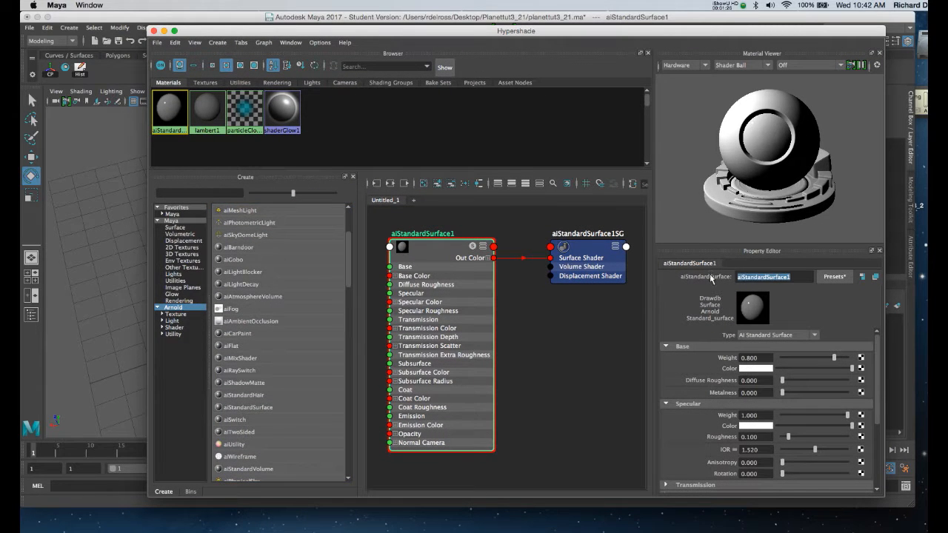
{"action": "type", "text": "saturnskin"}
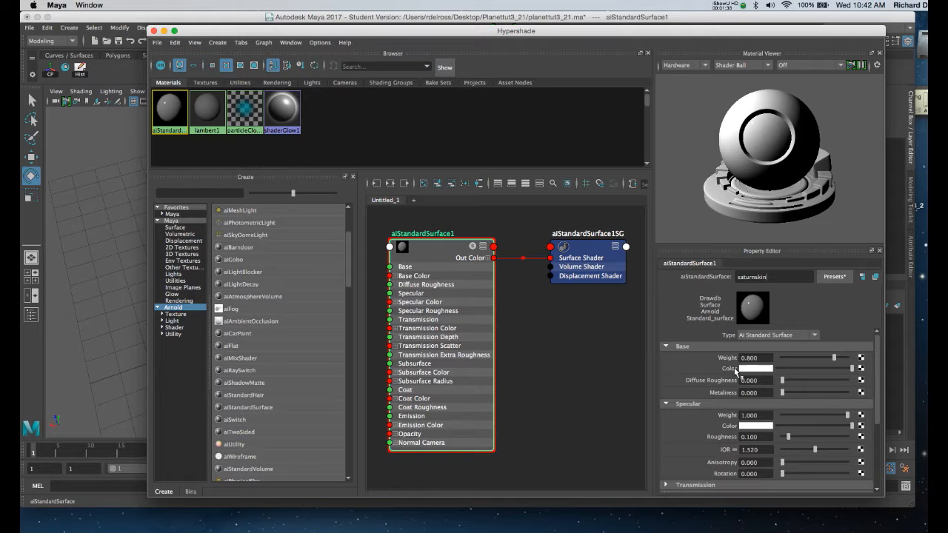
Step: Map a Checker texture to the base color of saturnskin and close the Hypershade
{"action": "left_click", "coordinate": [861, 369]}
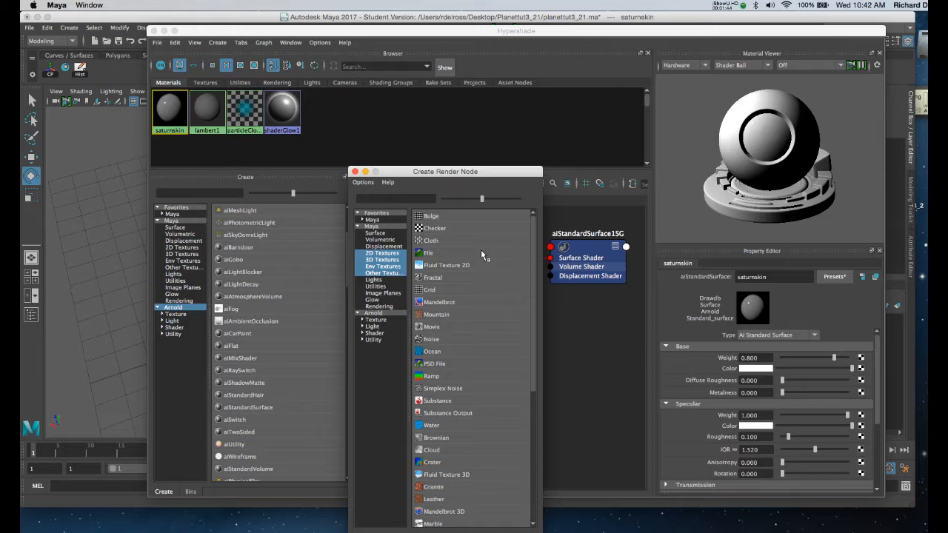
{"action": "left_click_drag", "start_coordinate": [432, 172], "coordinate": [479, 80]}
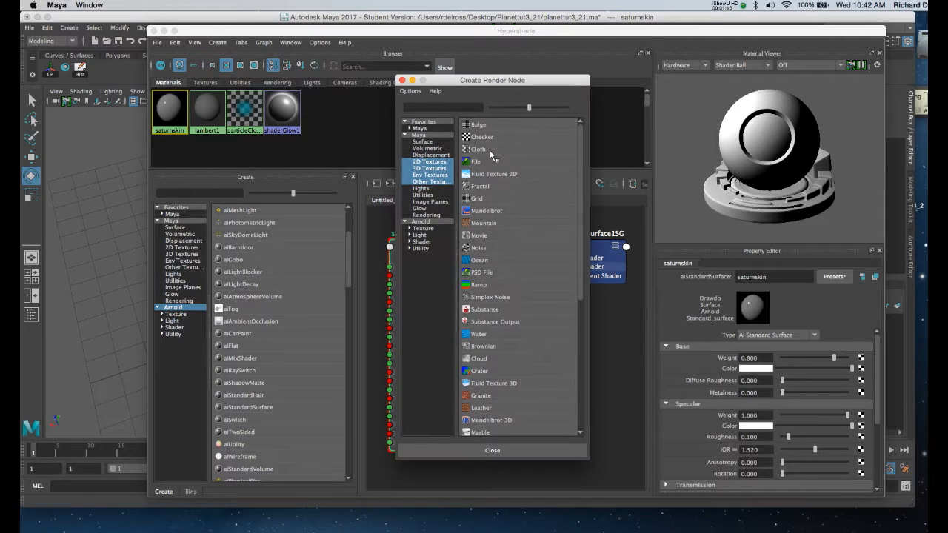
{"action": "left_click", "coordinate": [483, 138]}
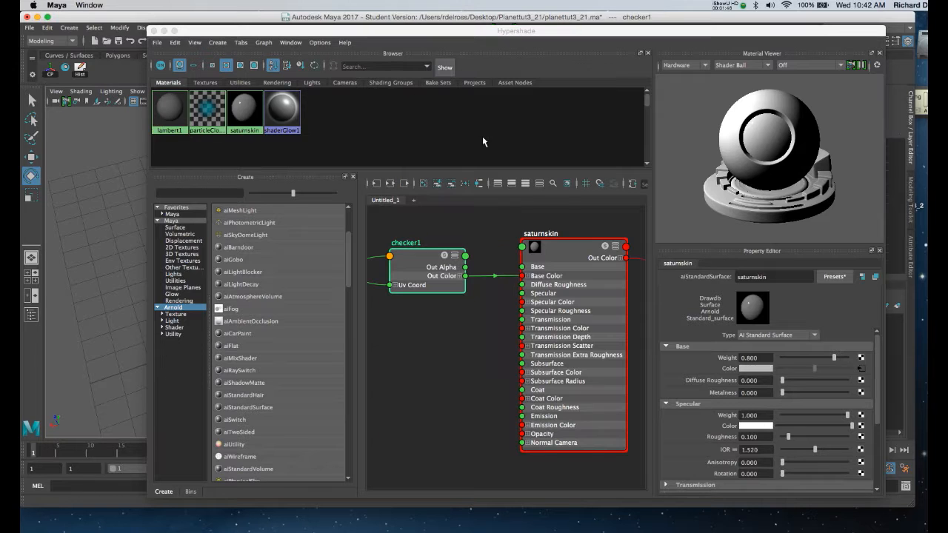
{"action": "left_click", "coordinate": [154, 31]}
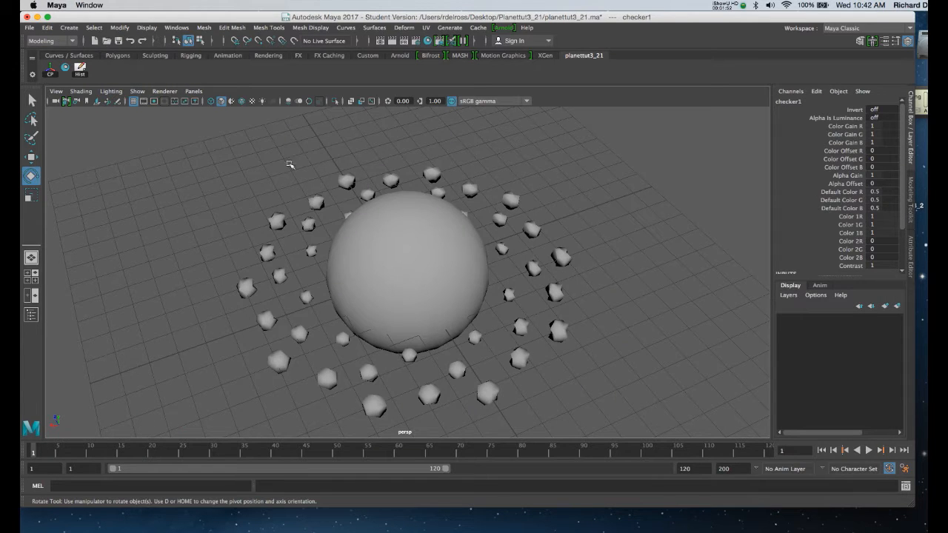
Step: Select the planet sphere and turn on textured shaded display in the perspective view
{"action": "left_click", "coordinate": [396, 227]}
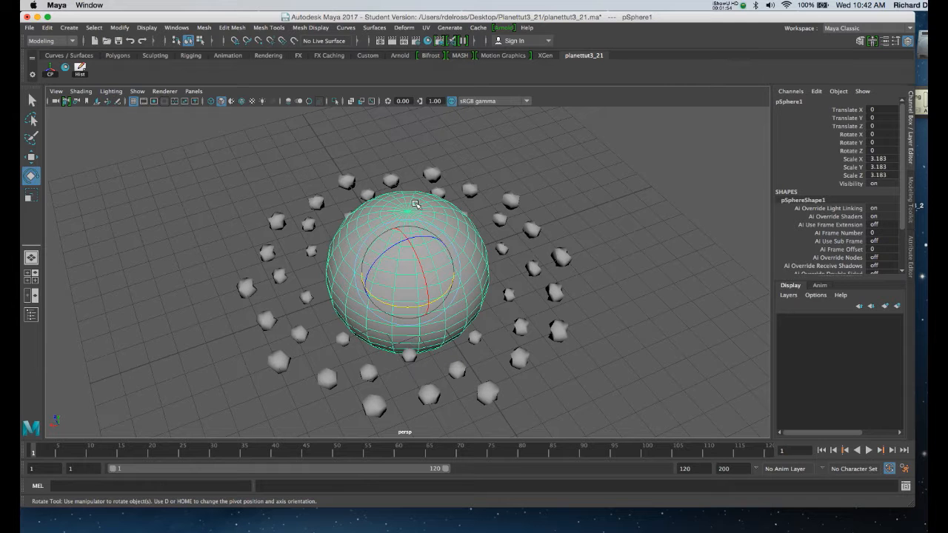
{"action": "key", "text": "6"}
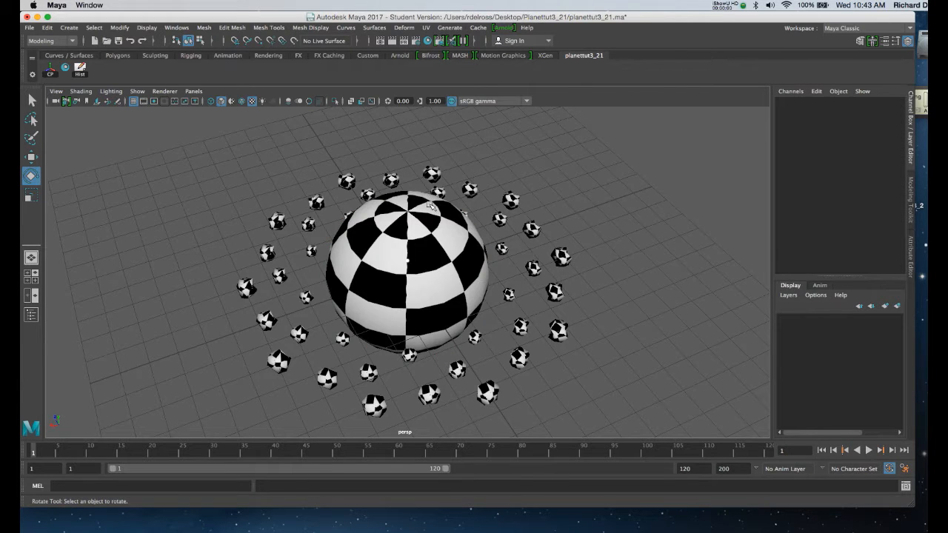
{"action": "left_click_drag", "start_coordinate": [446, 225], "coordinate": [423, 236], "text": "alt"}
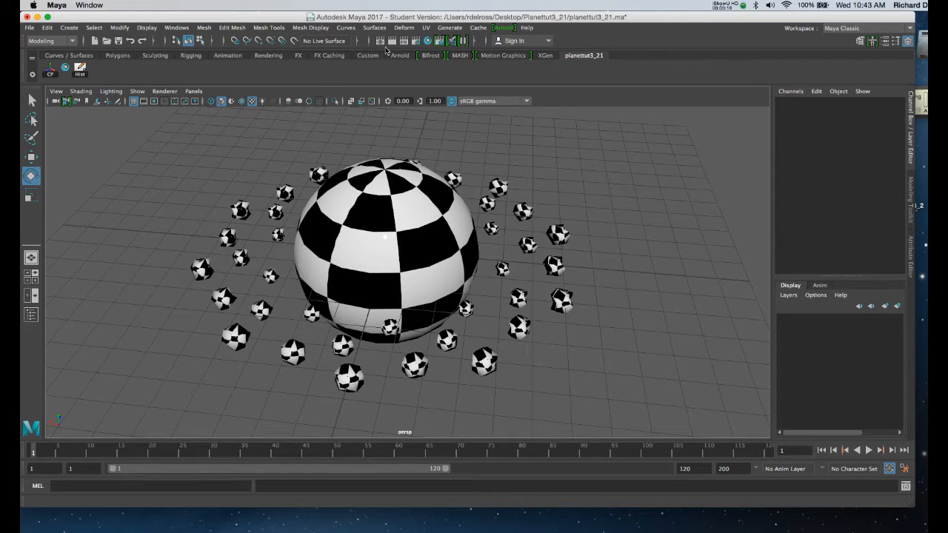
Step: Add a shortcut for the UV Editor to the planettut3_21 shelf
{"action": "left_click", "coordinate": [426, 27]}
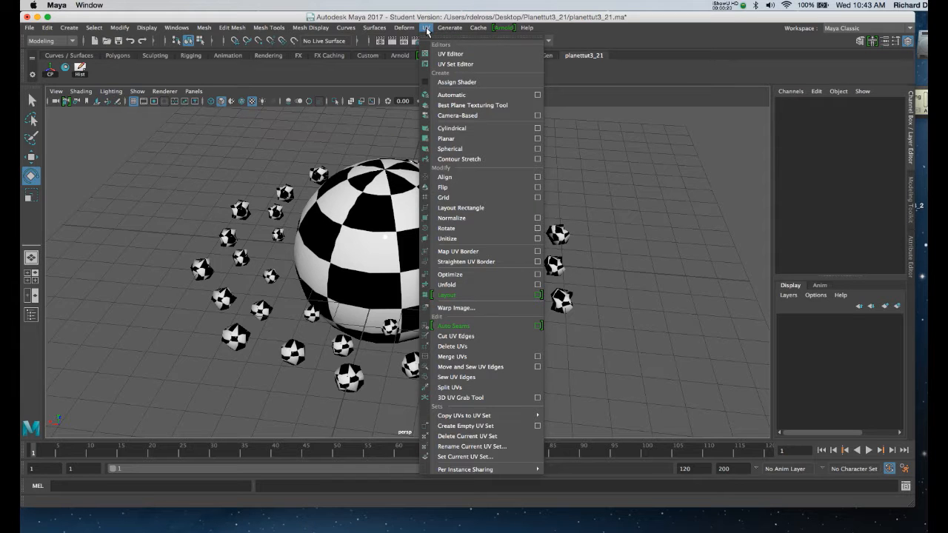
{"action": "left_click", "coordinate": [444, 54], "text": "ctrl+shift"}
{"action": "left_click", "coordinate": [185, 77]}
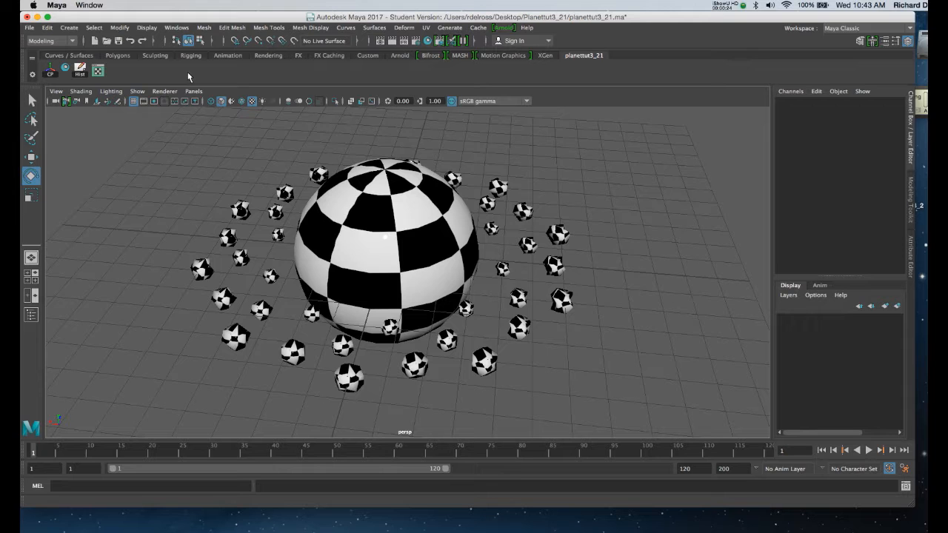
Step: Open the UV Editor beside the planet, select the sphere and frame its full UV layout
{"action": "left_click", "coordinate": [97, 70]}
{"action": "left_click_drag", "start_coordinate": [219, 110], "coordinate": [452, 90]}
{"action": "left_click", "coordinate": [317, 210]}
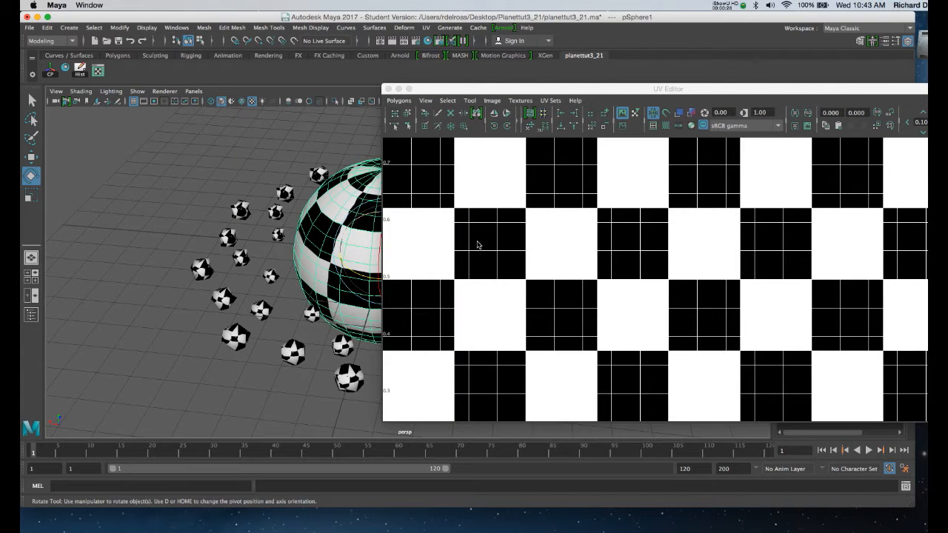
{"action": "left_click_drag", "start_coordinate": [703, 94], "coordinate": [613, 81]}
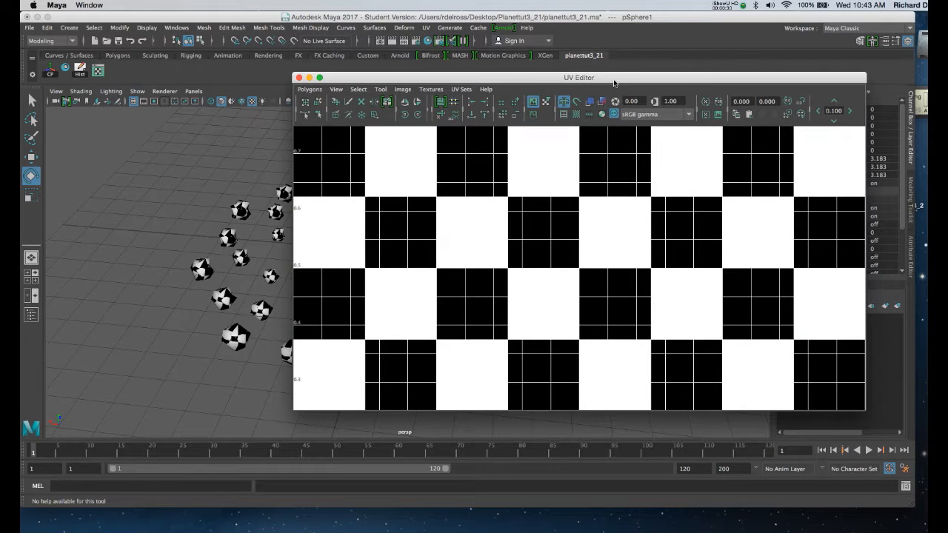
{"action": "left_click_drag", "start_coordinate": [868, 407], "coordinate": [749, 426]}
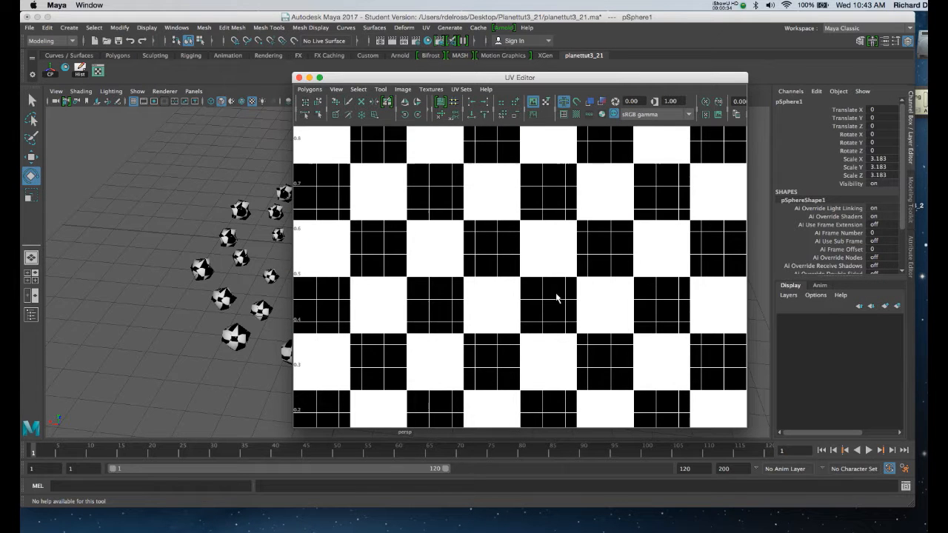
{"action": "key", "text": "f"}
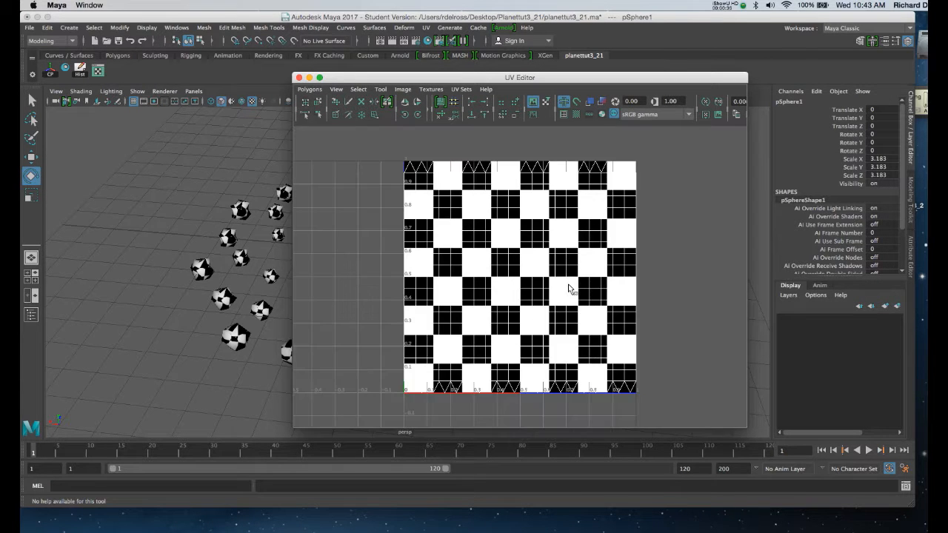
{"action": "left_click_drag", "start_coordinate": [366, 80], "coordinate": [517, 70]}
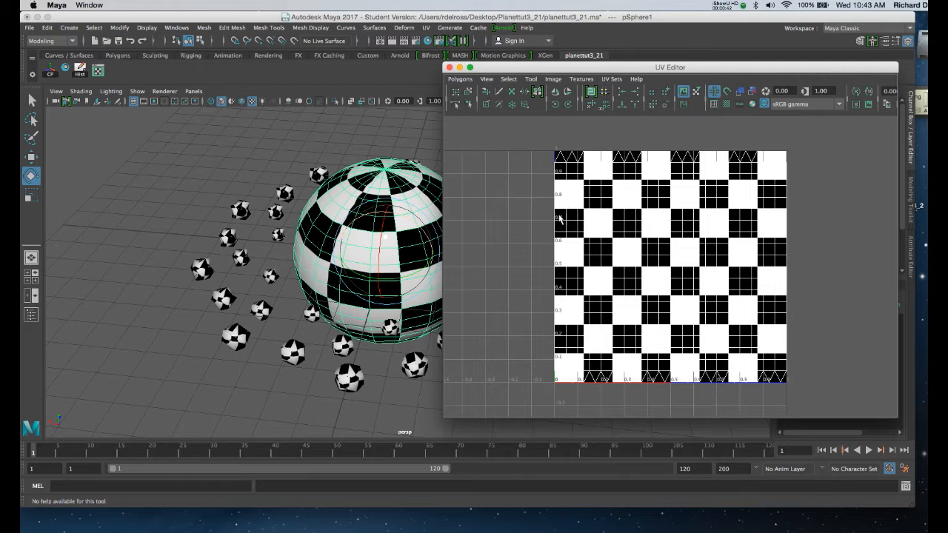
Step: Turn on shaded display of the sphere's UV shell in the UV Editor
{"action": "right_click_drag", "start_coordinate": [646, 330], "coordinate": [615, 324], "text": "alt"}
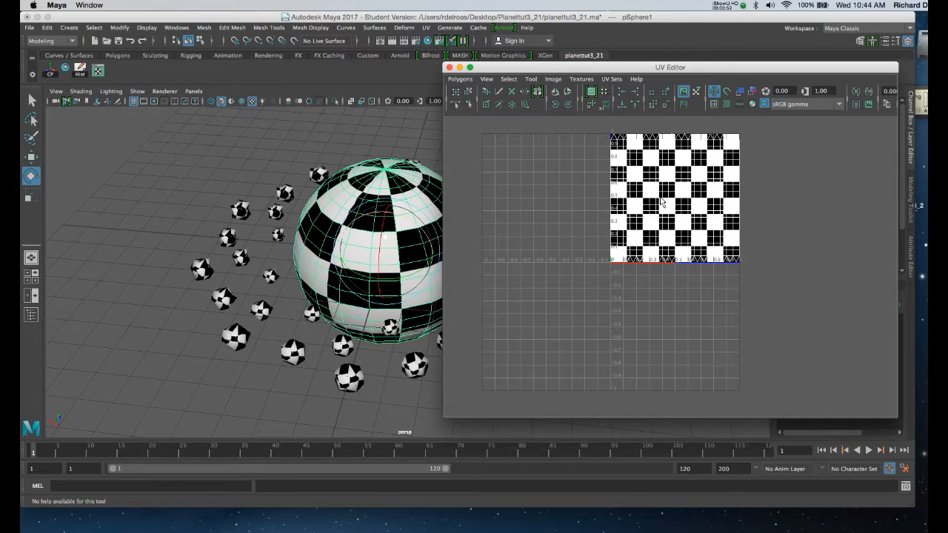
{"action": "right_click_drag", "start_coordinate": [644, 197], "coordinate": [659, 284], "text": "alt"}
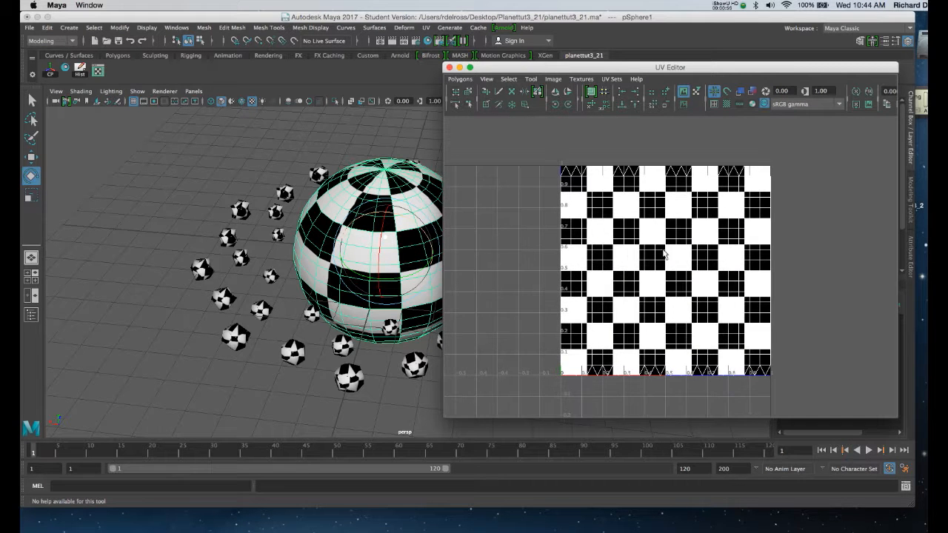
{"action": "left_click", "coordinate": [741, 92]}
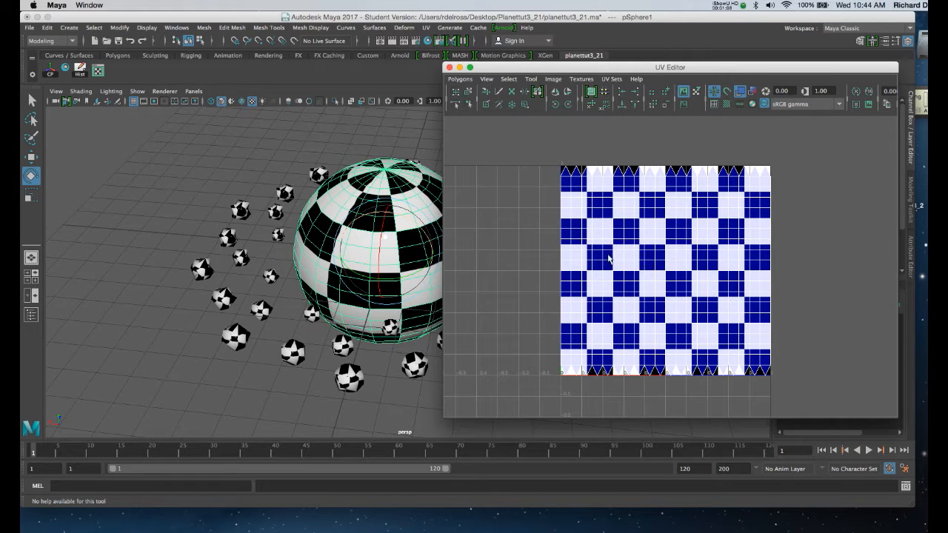
Step: Examine how the checker pattern wraps around the planet sphere from several angles and up close
{"action": "left_click_drag", "start_coordinate": [386, 276], "coordinate": [378, 246], "text": "alt"}
{"action": "right_click_drag", "start_coordinate": [379, 245], "coordinate": [366, 245], "text": "alt"}
{"action": "middle_click_drag", "start_coordinate": [366, 245], "coordinate": [305, 247], "text": "alt"}
{"action": "right_click_drag", "start_coordinate": [344, 285], "coordinate": [363, 294], "text": "alt"}
{"action": "left_click_drag", "start_coordinate": [363, 294], "coordinate": [358, 249], "text": "alt"}
{"action": "right_click_drag", "start_coordinate": [367, 242], "coordinate": [363, 239], "text": "alt"}
{"action": "middle_click_drag", "start_coordinate": [369, 239], "coordinate": [375, 248], "text": "alt"}
{"action": "left_click_drag", "start_coordinate": [380, 227], "coordinate": [355, 226], "text": "alt"}
{"action": "right_click_drag", "start_coordinate": [354, 228], "coordinate": [366, 272], "text": "alt"}
{"action": "left_click_drag", "start_coordinate": [362, 249], "coordinate": [337, 215], "text": "alt"}
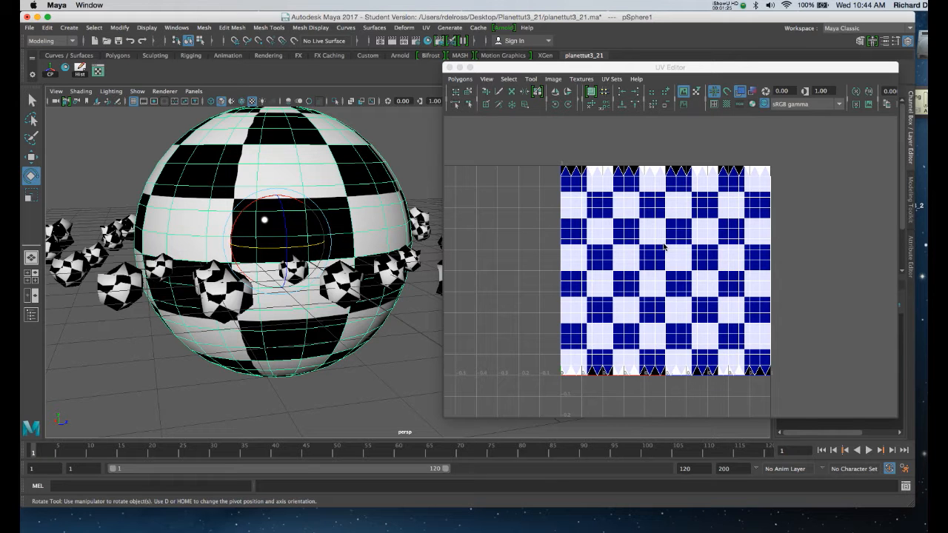
Step: Select the sphere's whole UV shell and scale it down vertically to span about 0.2 to 0.8 in V
{"action": "right_click", "coordinate": [664, 245]}
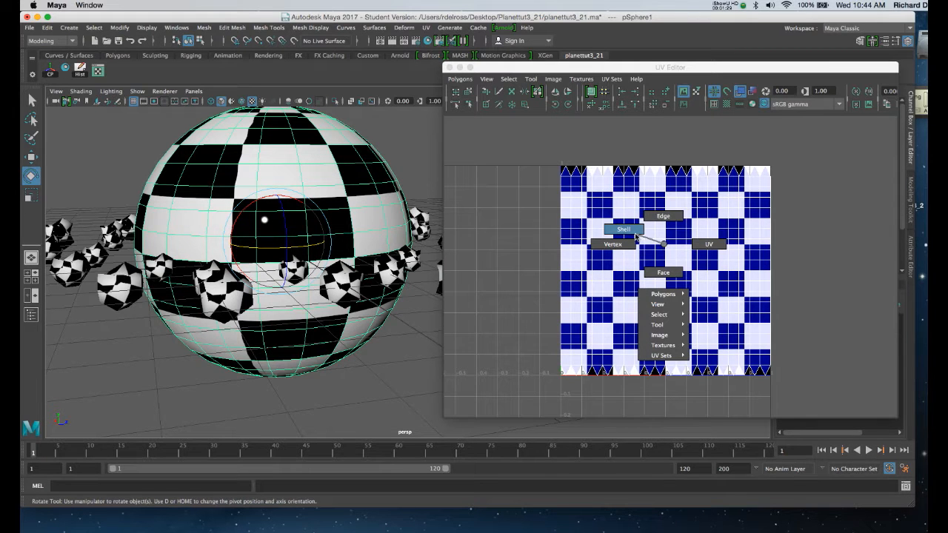
{"action": "left_click", "coordinate": [634, 233]}
{"action": "left_click", "coordinate": [661, 269]}
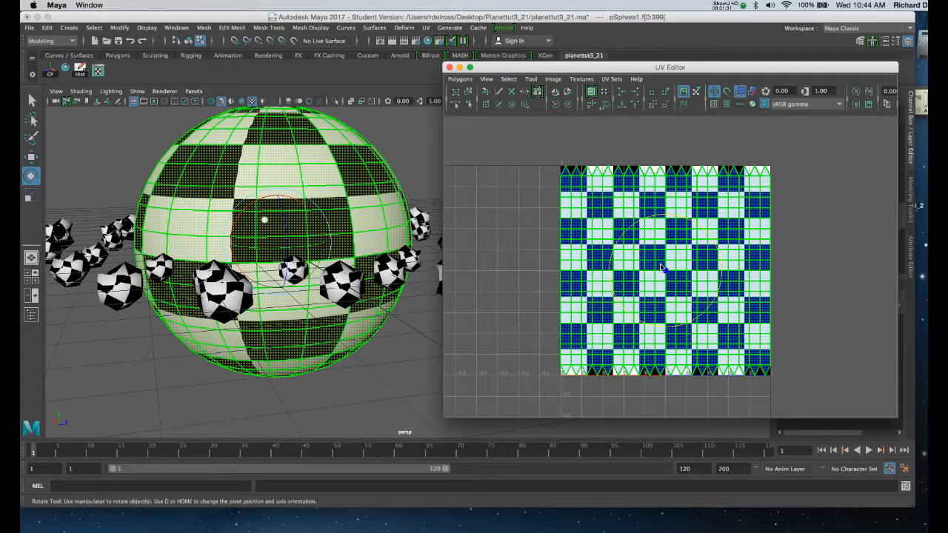
{"action": "key", "text": "r"}
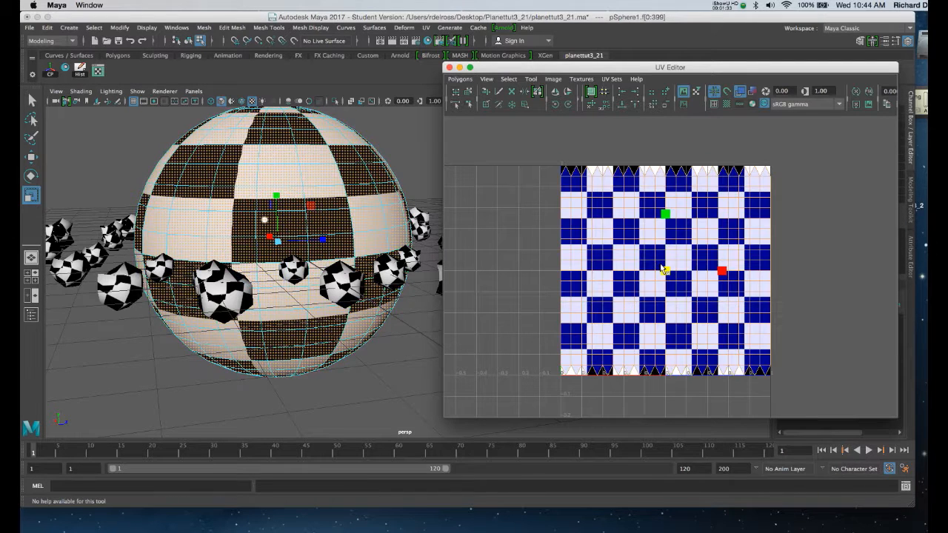
{"action": "left_click_drag", "start_coordinate": [665, 214], "coordinate": [665, 236]}
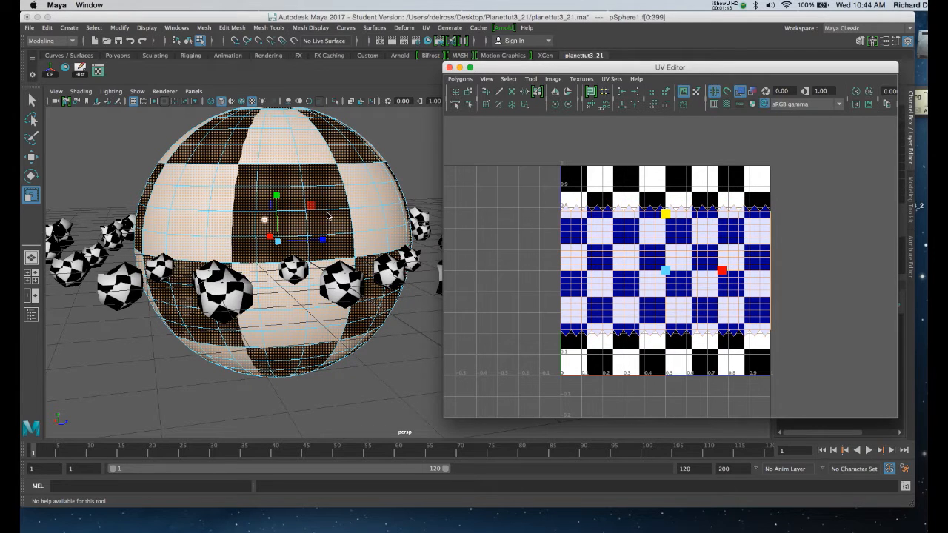
Step: Scale the sphere's UV shell down slightly and move it to the lower part of the 0 to 1 UV space
{"action": "left_click", "coordinate": [370, 224]}
{"action": "left_click_drag", "start_coordinate": [372, 223], "coordinate": [343, 215], "text": "alt"}
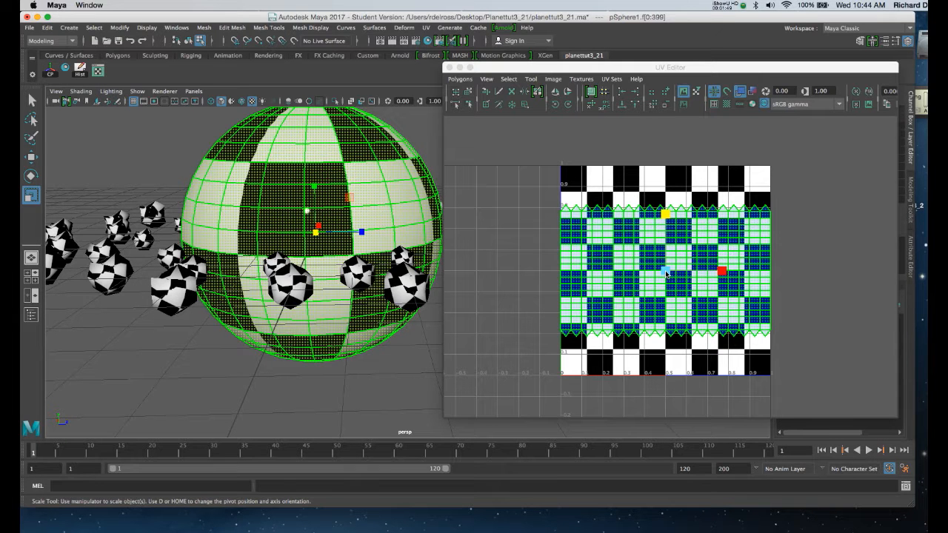
{"action": "left_click_drag", "start_coordinate": [667, 274], "coordinate": [668, 302]}
{"action": "key", "text": "w"}
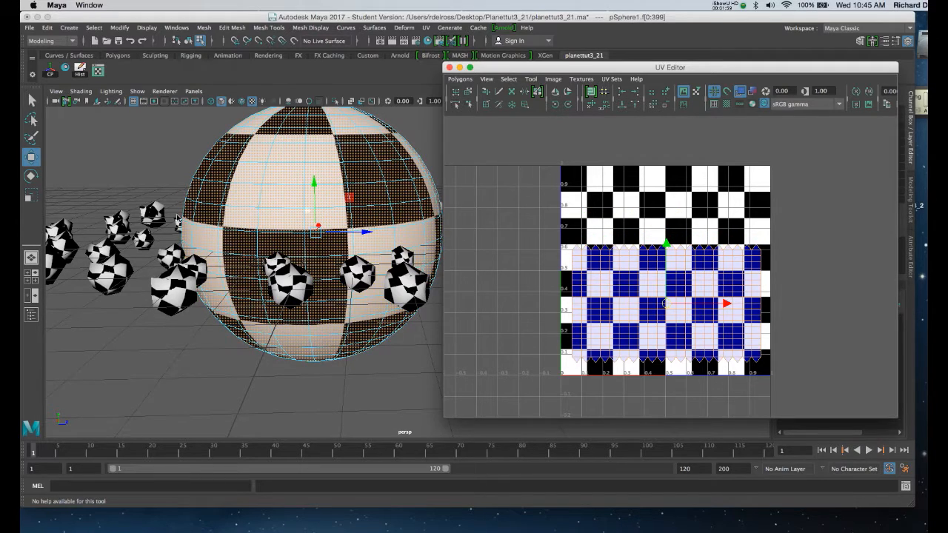
Step: Return to object selection, pick the ring rocks and select all of their pentagon UV shells
{"action": "left_click", "coordinate": [181, 222]}
{"action": "left_click_drag", "start_coordinate": [180, 223], "coordinate": [174, 246], "text": "alt"}
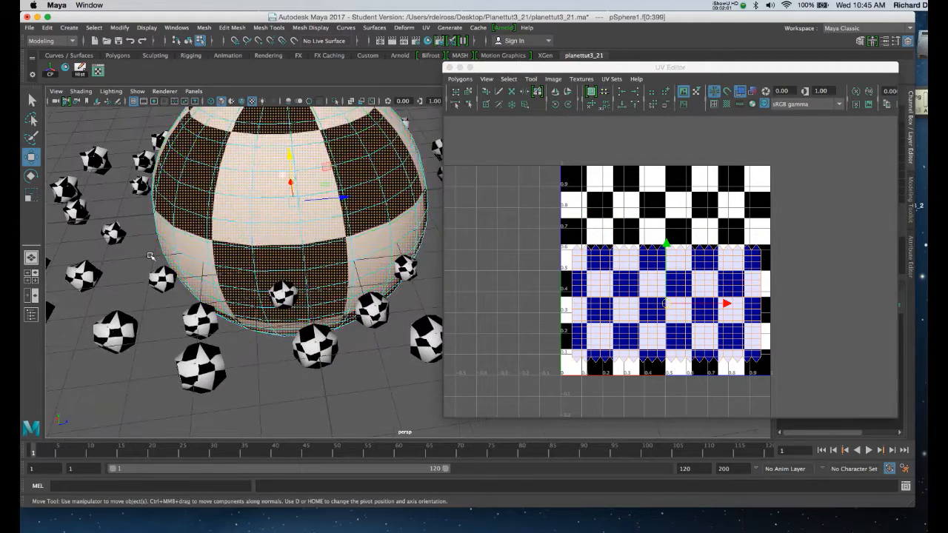
{"action": "right_click_drag", "start_coordinate": [323, 169], "coordinate": [363, 153]}
{"action": "left_click", "coordinate": [125, 332]}
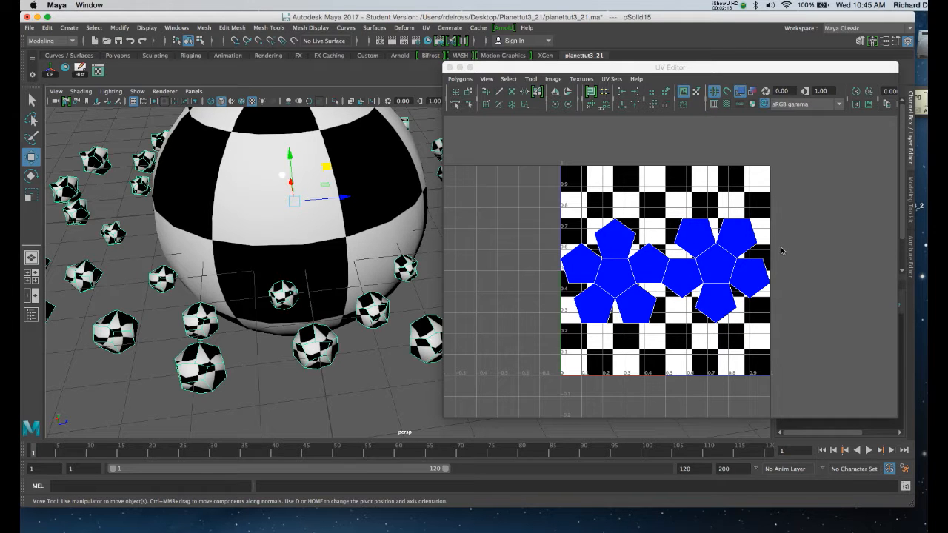
{"action": "right_click", "coordinate": [707, 266]}
{"action": "right_click_drag", "start_coordinate": [707, 265], "coordinate": [682, 253]}
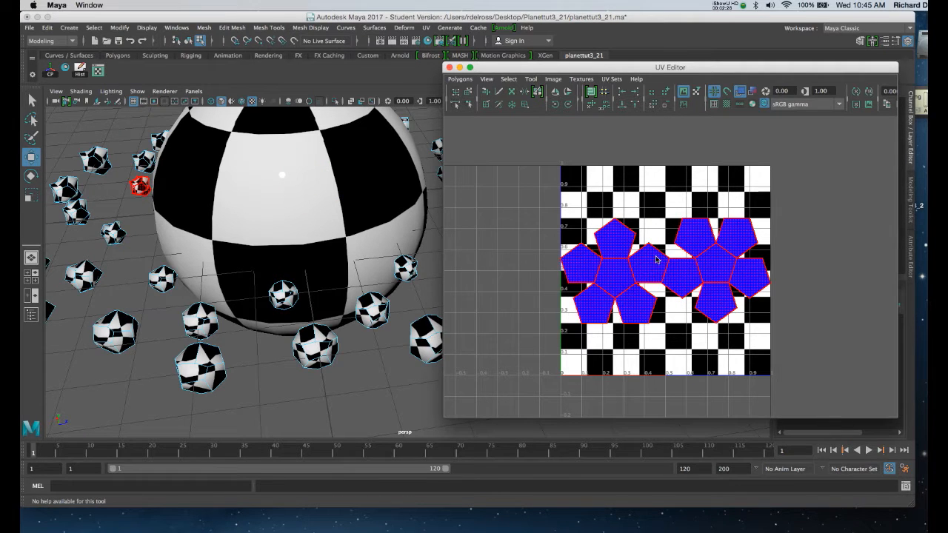
{"action": "left_click_drag", "start_coordinate": [514, 162], "coordinate": [809, 363]}
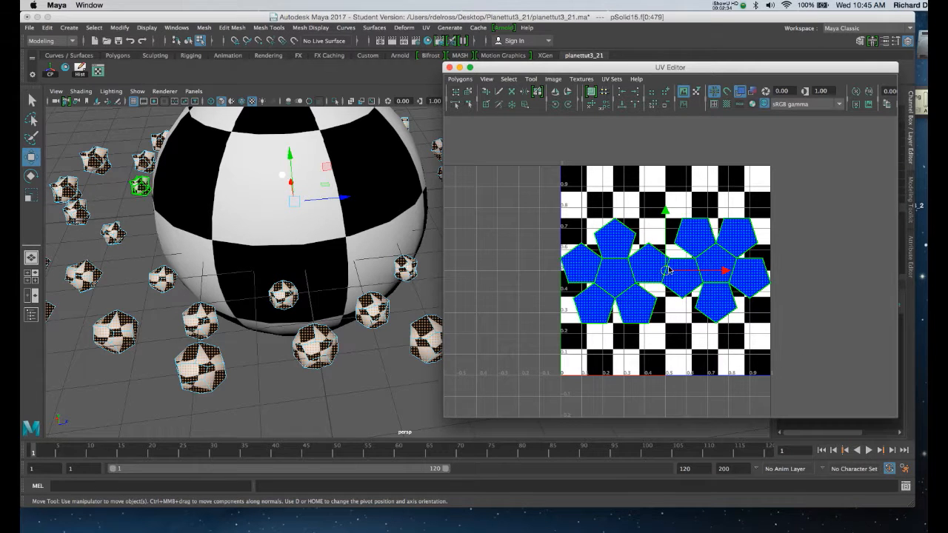
Step: Move the rocks' UV shells up and shrink them to fit in the upper part of the UV space, above 0.7 in V
{"action": "left_click_drag", "start_coordinate": [665, 273], "coordinate": [663, 180]}
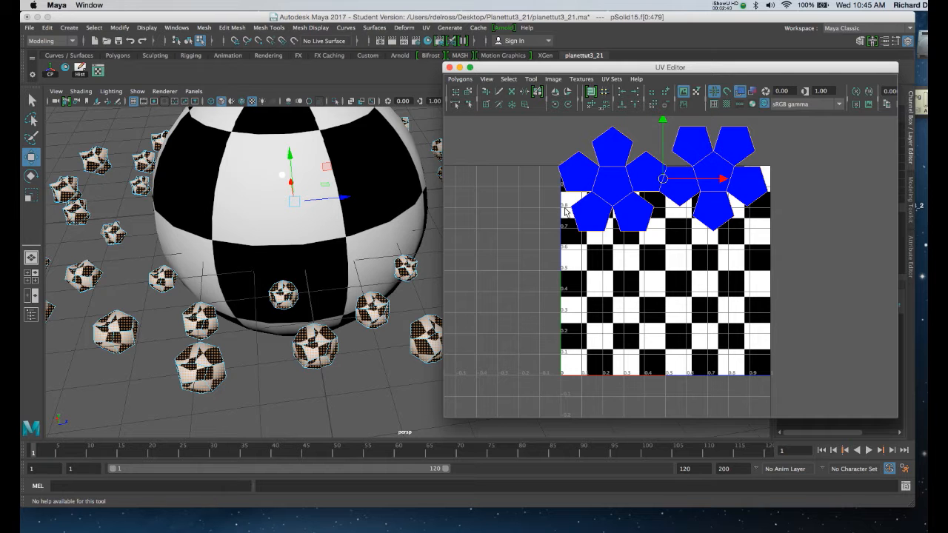
{"action": "key", "text": "r"}
{"action": "left_click_drag", "start_coordinate": [666, 181], "coordinate": [671, 200]}
{"action": "key", "text": "w"}
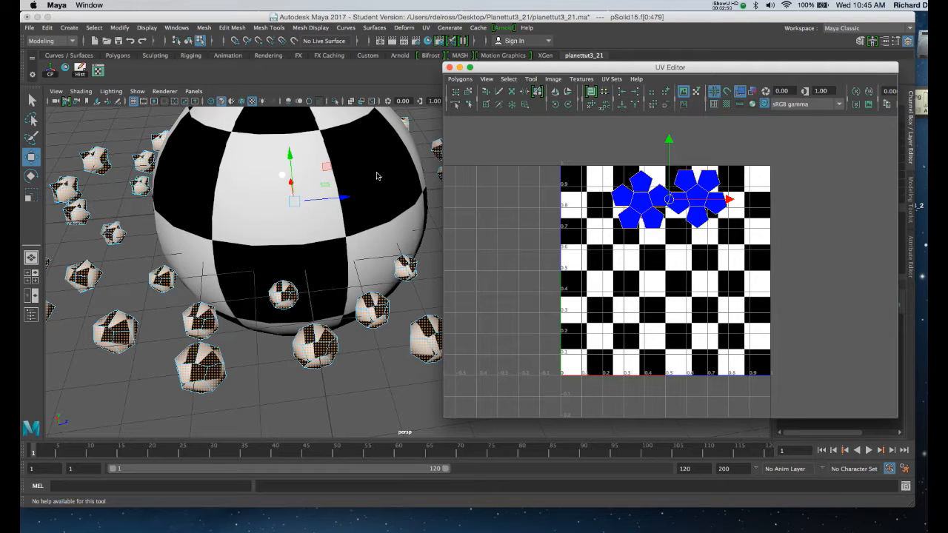
Step: Select the sphere and the ring rocks together and hide the checker image behind their UVs
{"action": "right_click_drag", "start_coordinate": [368, 172], "coordinate": [396, 158]}
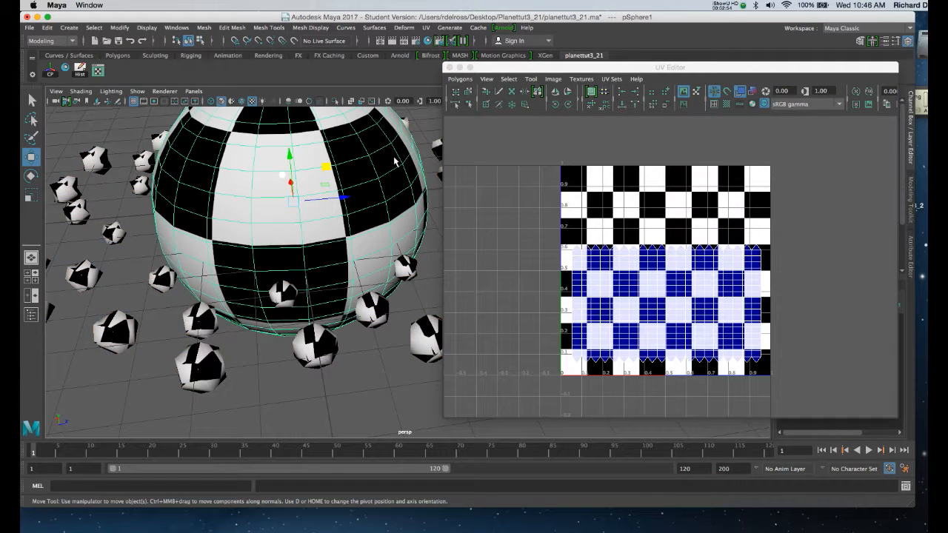
{"action": "left_click", "coordinate": [97, 163]}
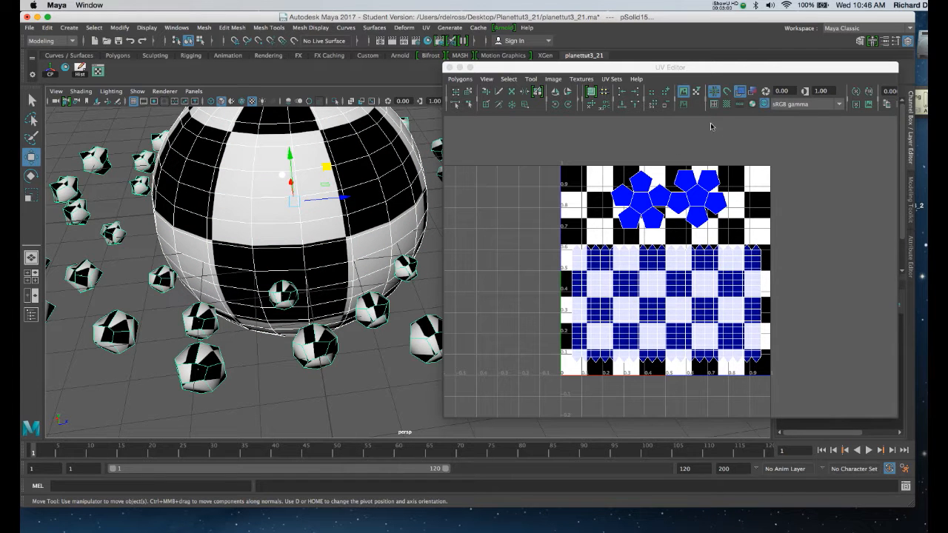
{"action": "left_click", "coordinate": [685, 92]}
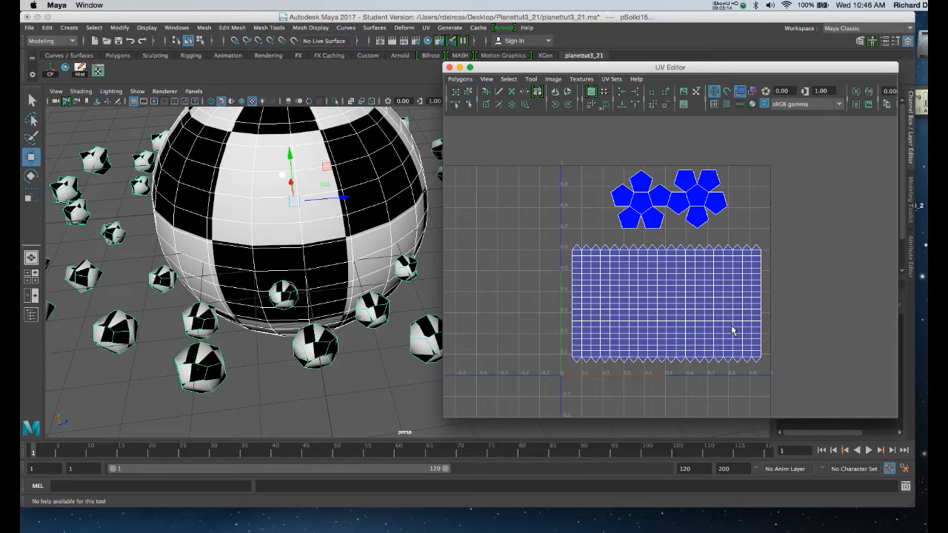
Step: Enlarge the sphere's UV shell uniformly until it nearly fills the width of the 0 to 1 UV space
{"action": "right_click_drag", "start_coordinate": [678, 298], "coordinate": [651, 280]}
{"action": "left_click", "coordinate": [669, 306]}
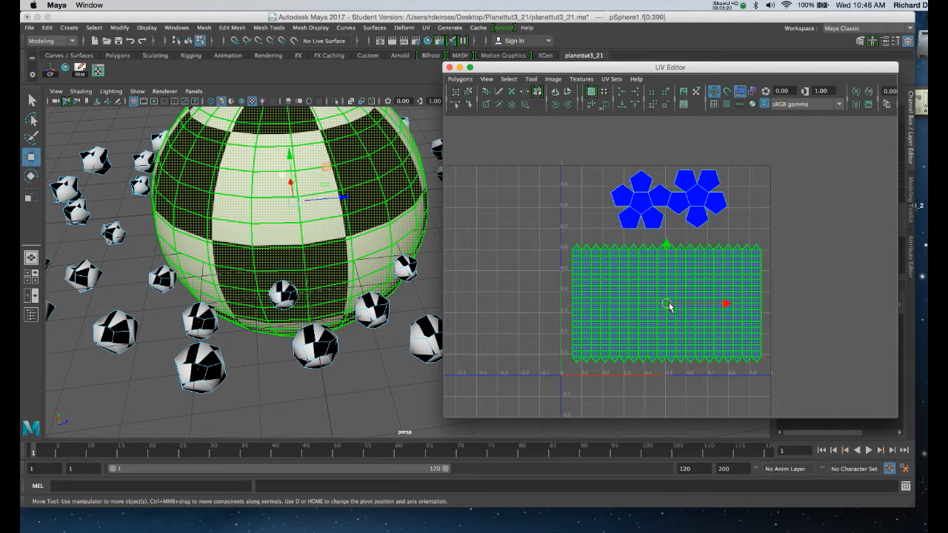
{"action": "key", "text": "r"}
{"action": "left_click_drag", "start_coordinate": [669, 306], "coordinate": [670, 306]}
{"action": "left_click", "coordinate": [571, 184]}
{"action": "left_click", "coordinate": [578, 321]}
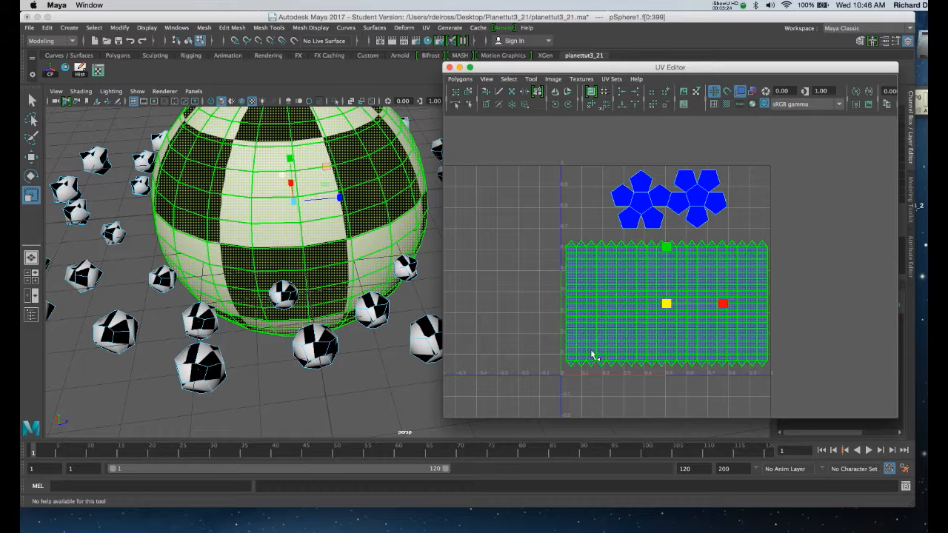
{"action": "left_click", "coordinate": [739, 238]}
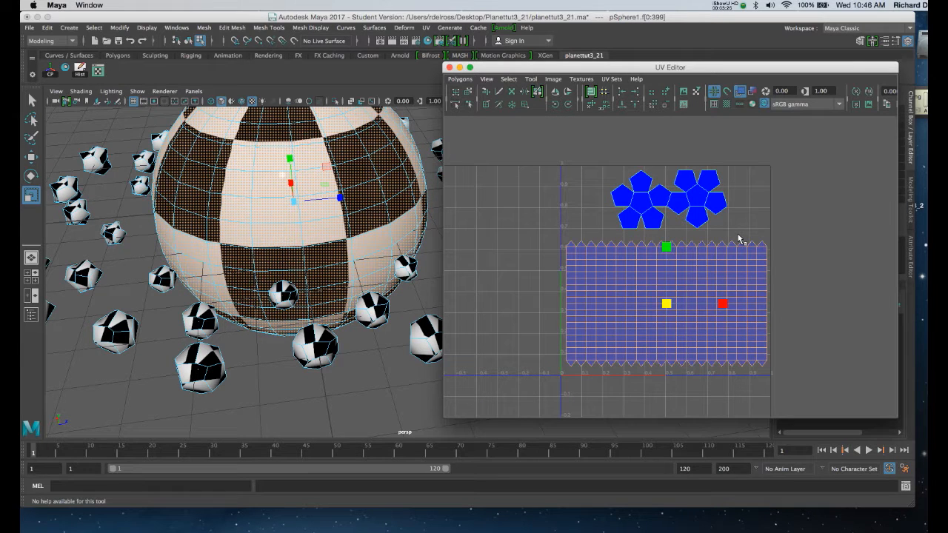
{"action": "left_click", "coordinate": [624, 269]}
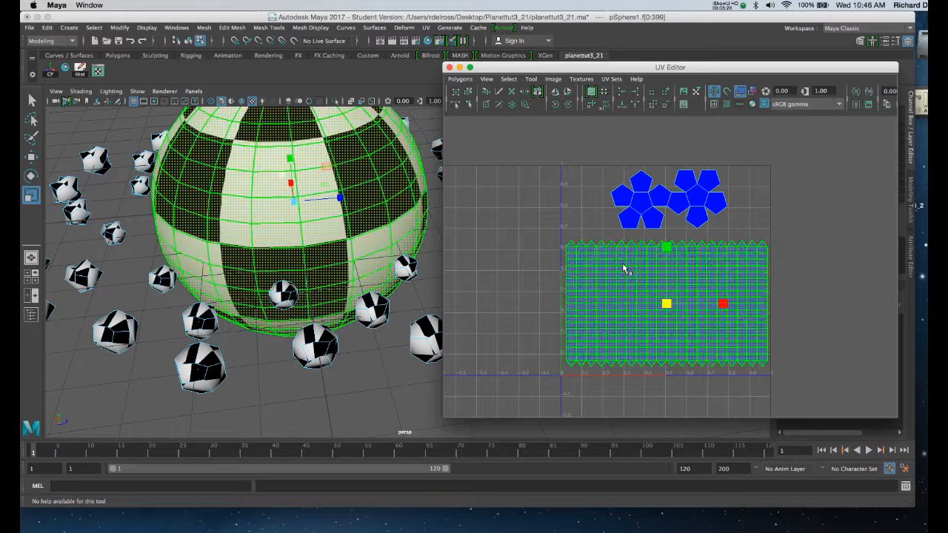
Step: Return to object selection and select both the sphere and the ring rocks to display all their UVs together
{"action": "right_click_drag", "start_coordinate": [371, 165], "coordinate": [411, 148]}
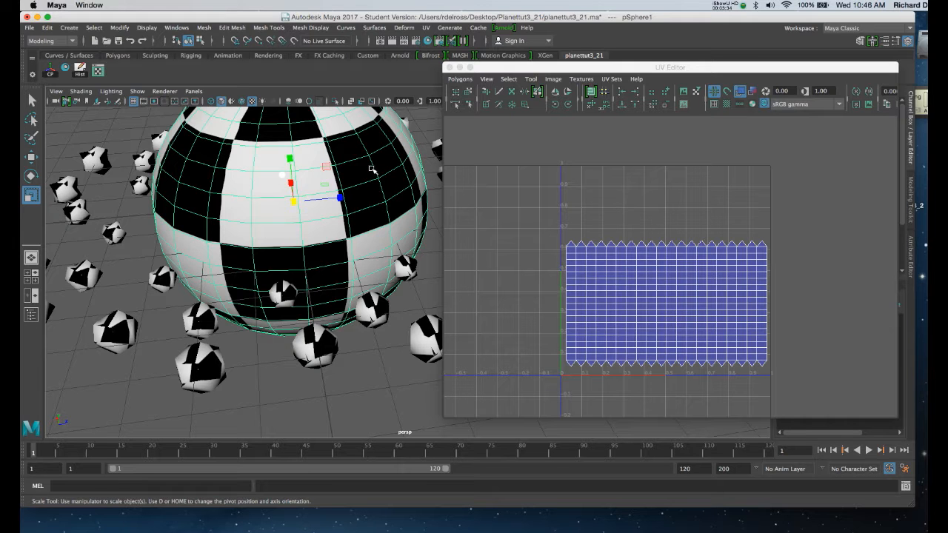
{"action": "left_click", "coordinate": [100, 161]}
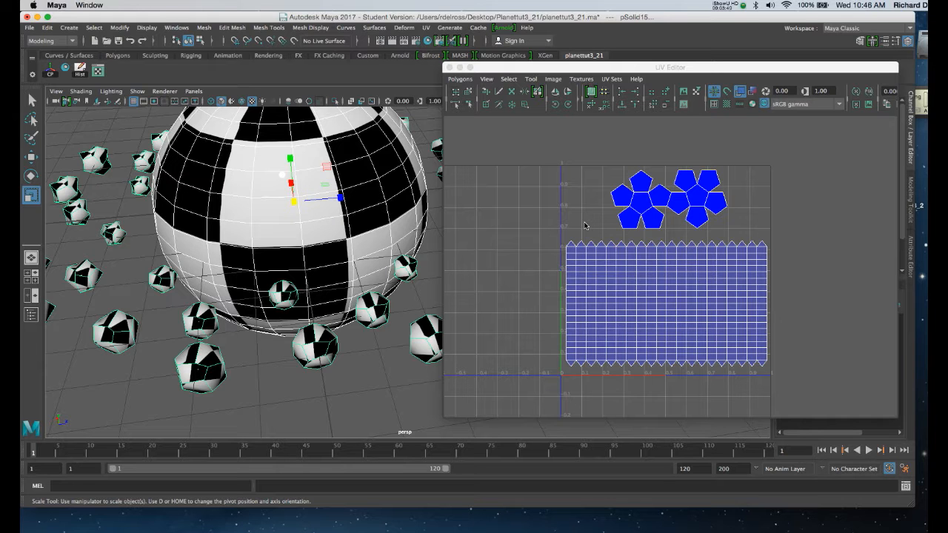
{"action": "right_click", "coordinate": [379, 188]}
{"action": "left_click_drag", "start_coordinate": [285, 296], "coordinate": [255, 266], "text": "alt"}
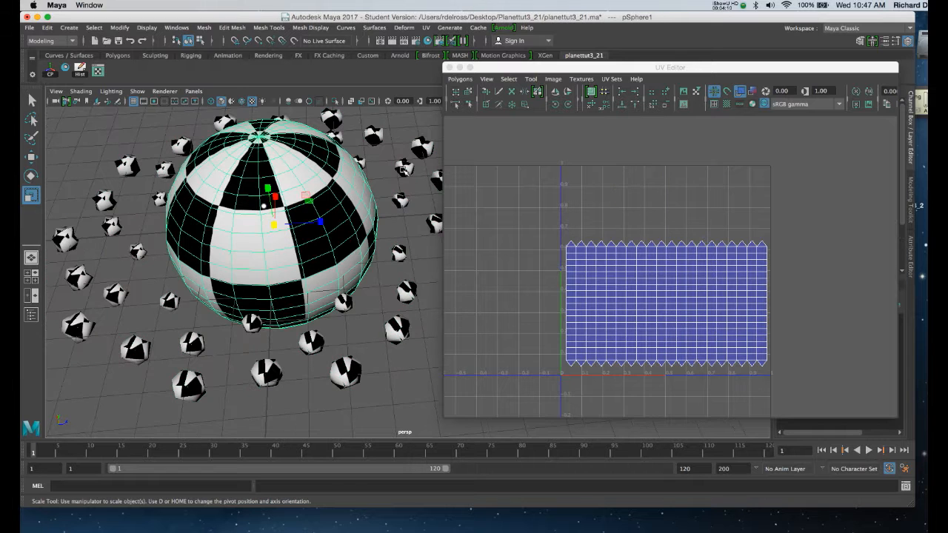
{"action": "left_click", "coordinate": [403, 172], "text": "shift"}
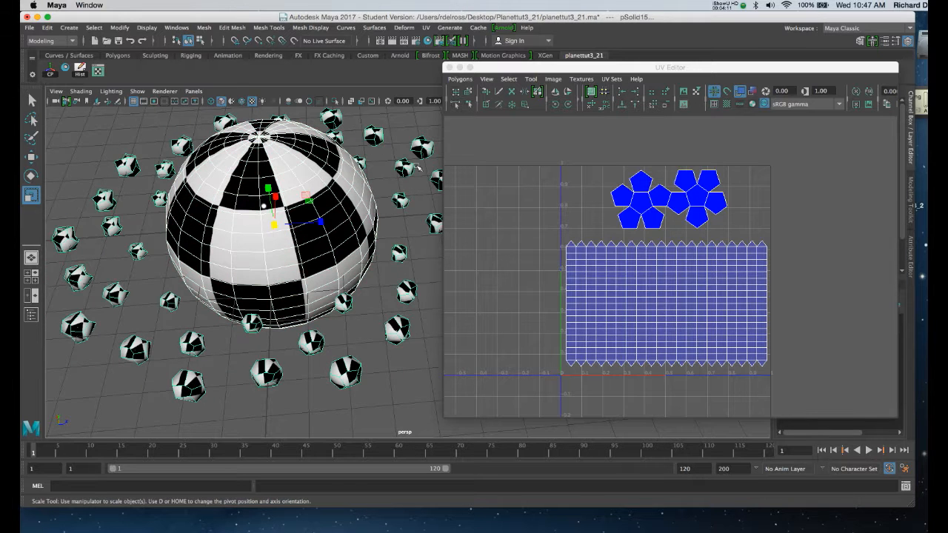
Step: Open the UV Snapshot settings and set the image size to 1024 by 1024
{"action": "left_click_drag", "start_coordinate": [501, 68], "coordinate": [480, 56]}
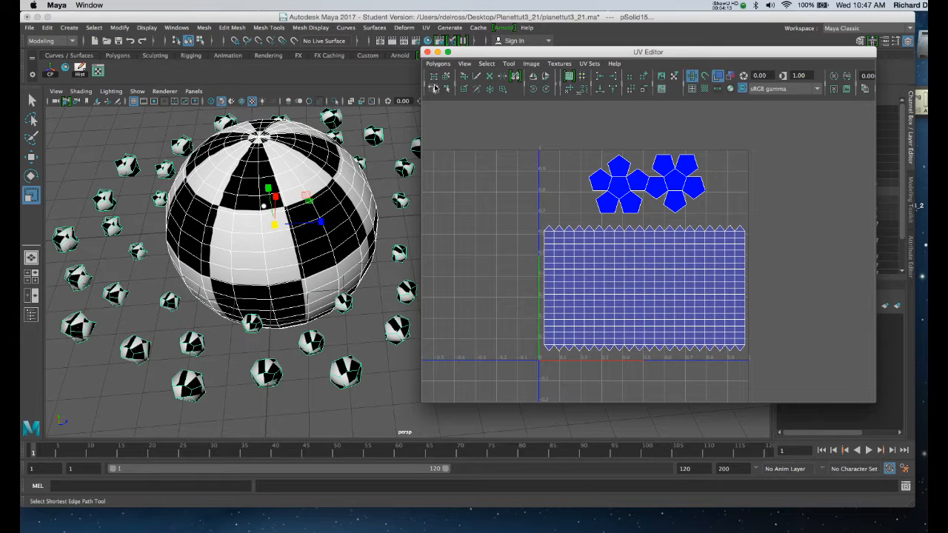
{"action": "left_click", "coordinate": [438, 63]}
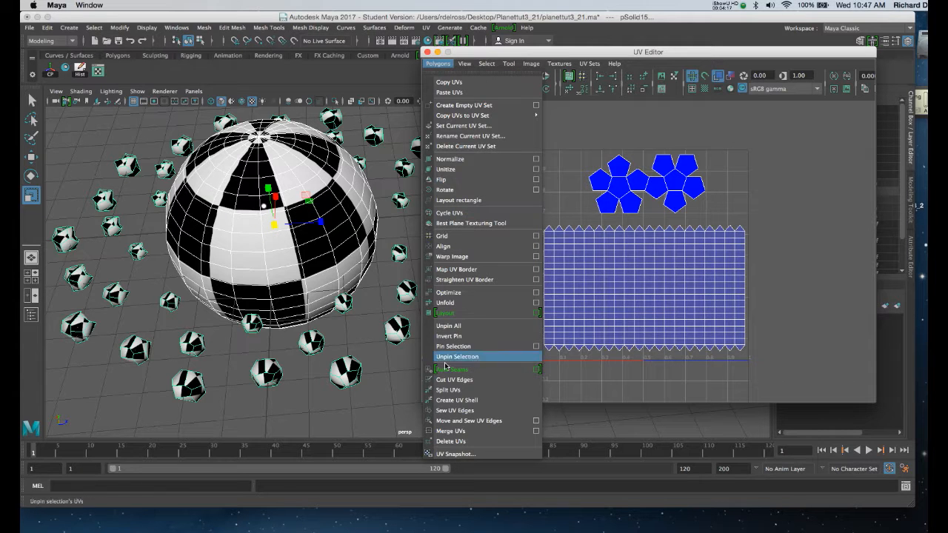
{"action": "left_click", "coordinate": [454, 454]}
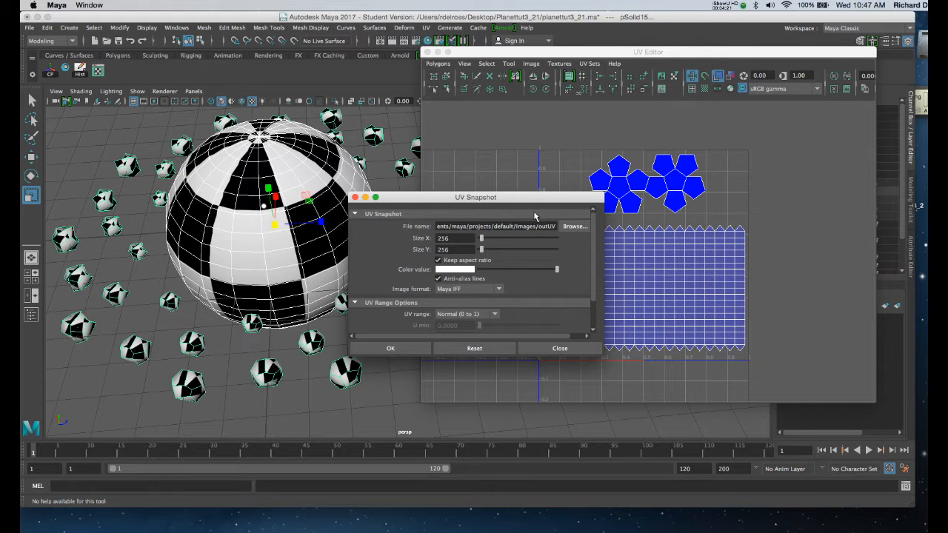
{"action": "left_click_drag", "start_coordinate": [535, 201], "coordinate": [455, 100]}
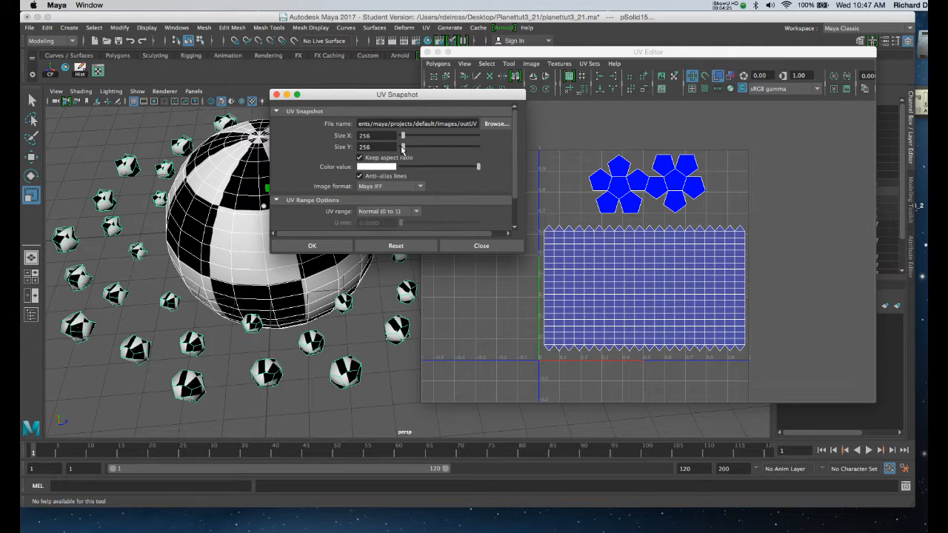
{"action": "left_click_drag", "start_coordinate": [375, 135], "coordinate": [347, 135]}
{"action": "type", "text": "1"}
{"action": "double_click", "coordinate": [380, 147]}
{"action": "type", "text": "1024"}
Step: Enlarge the UV Snapshot dialog and set the snapshot's image format to PNG
{"action": "left_click_drag", "start_coordinate": [407, 97], "coordinate": [390, 93]}
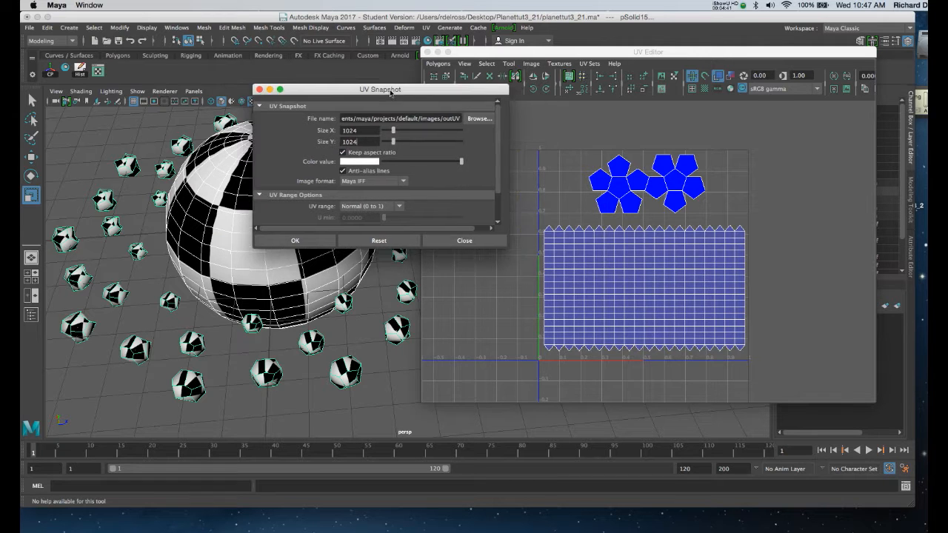
{"action": "left_click_drag", "start_coordinate": [500, 247], "coordinate": [520, 368]}
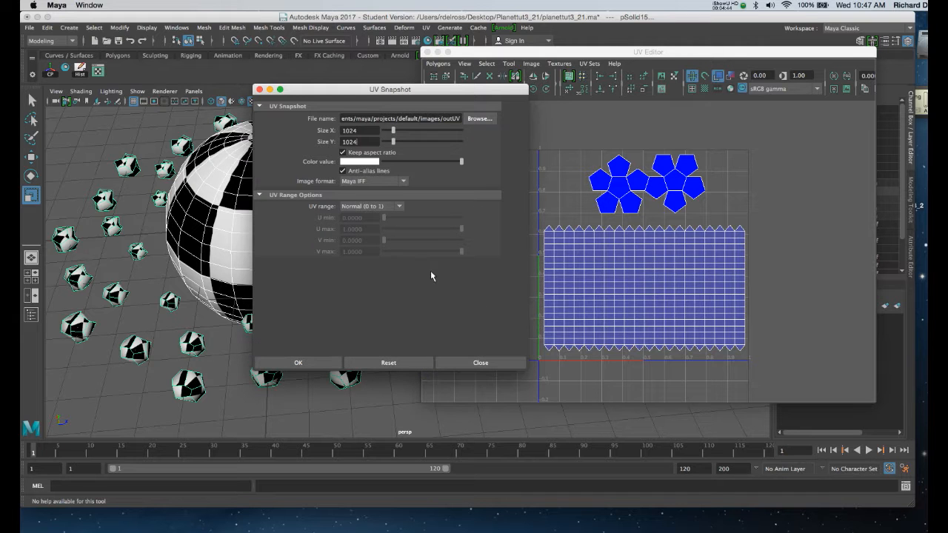
{"action": "left_click", "coordinate": [365, 181]}
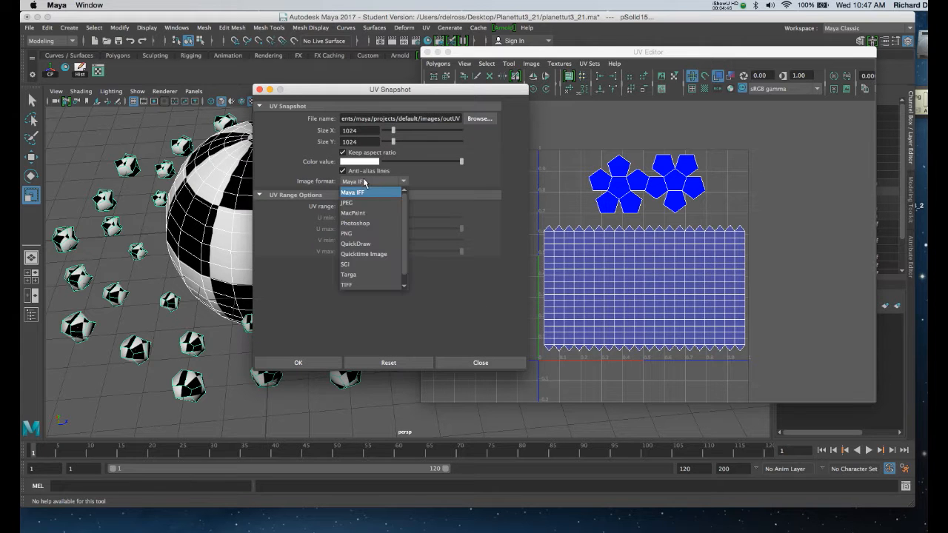
{"action": "left_click", "coordinate": [368, 235]}
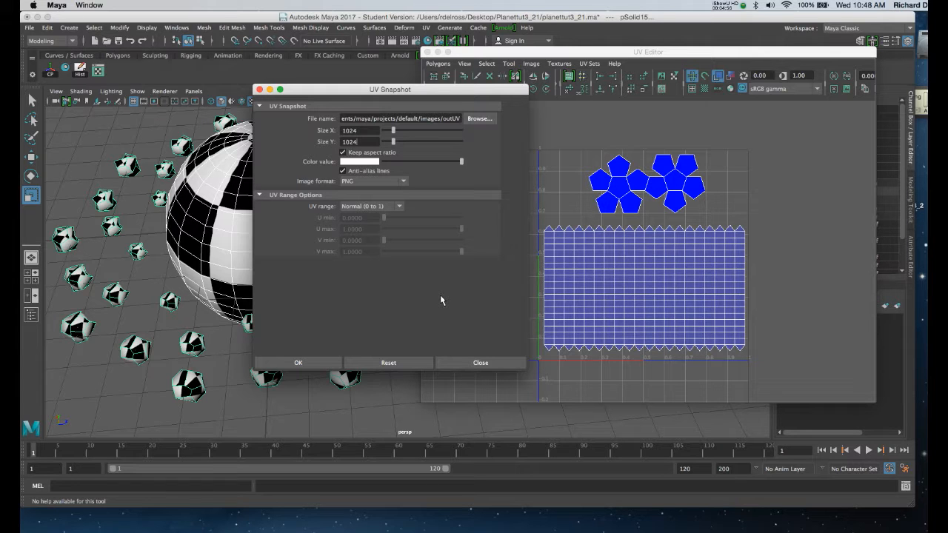
Step: Export the UV snapshot as planetskin into the Planettut3_21 folder on the Desktop
{"action": "left_click", "coordinate": [471, 120]}
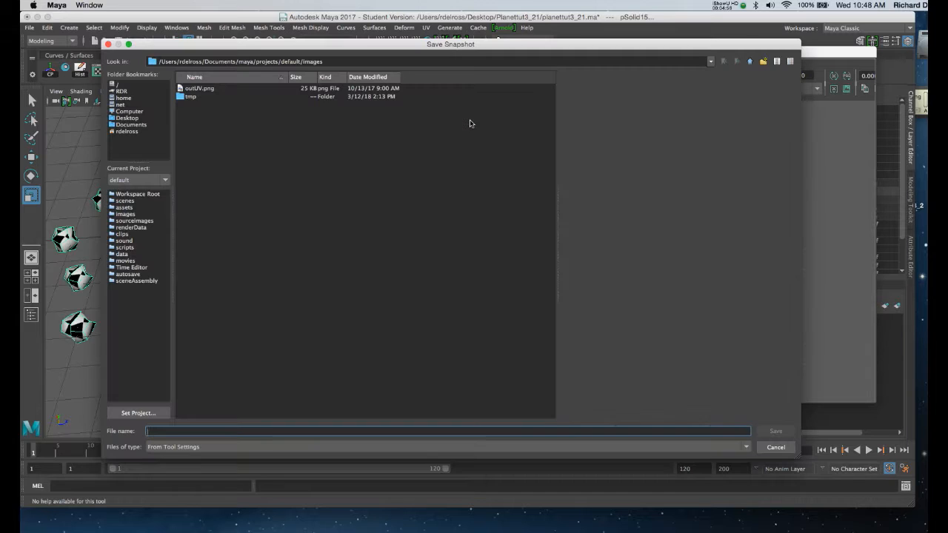
{"action": "left_click", "coordinate": [127, 117]}
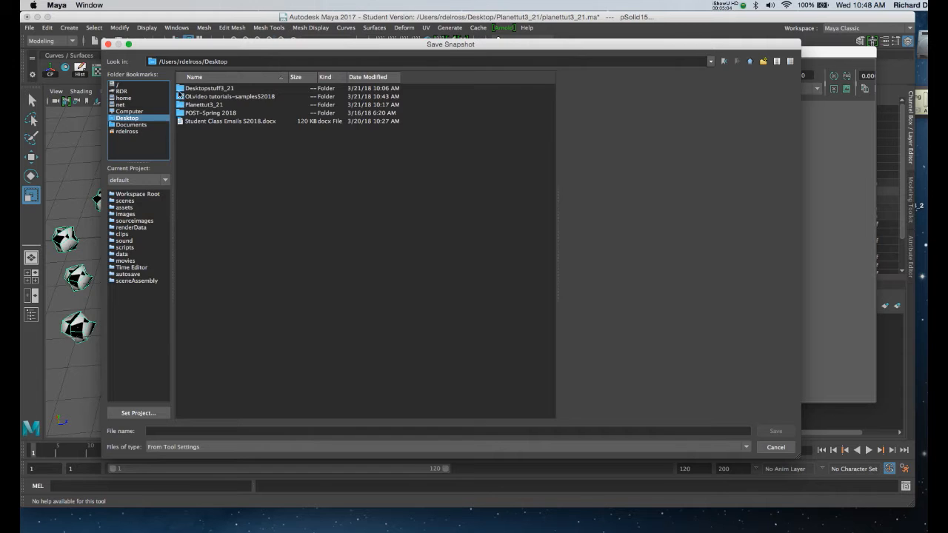
{"action": "double_click", "coordinate": [200, 104]}
{"action": "left_click", "coordinate": [166, 431]}
{"action": "type", "text": "pla"}
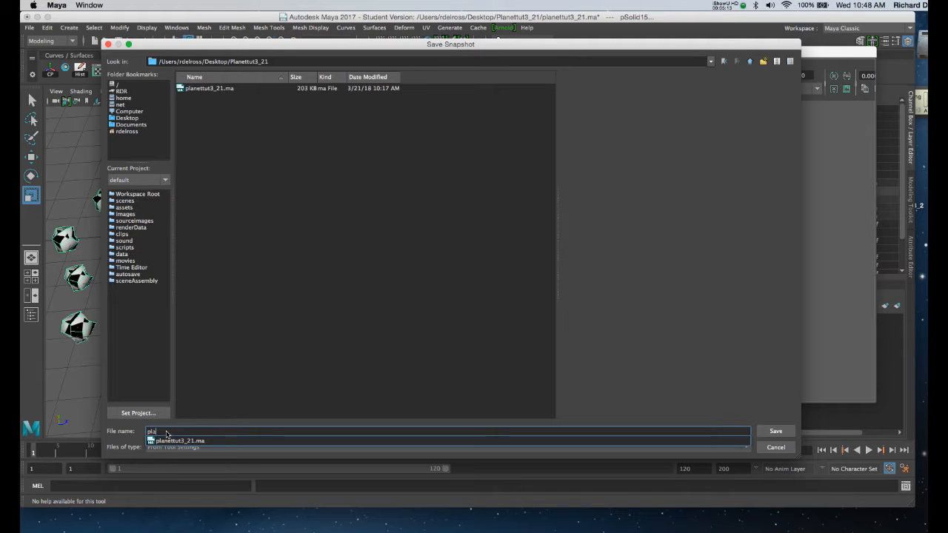
{"action": "type", "text": "netskin"}
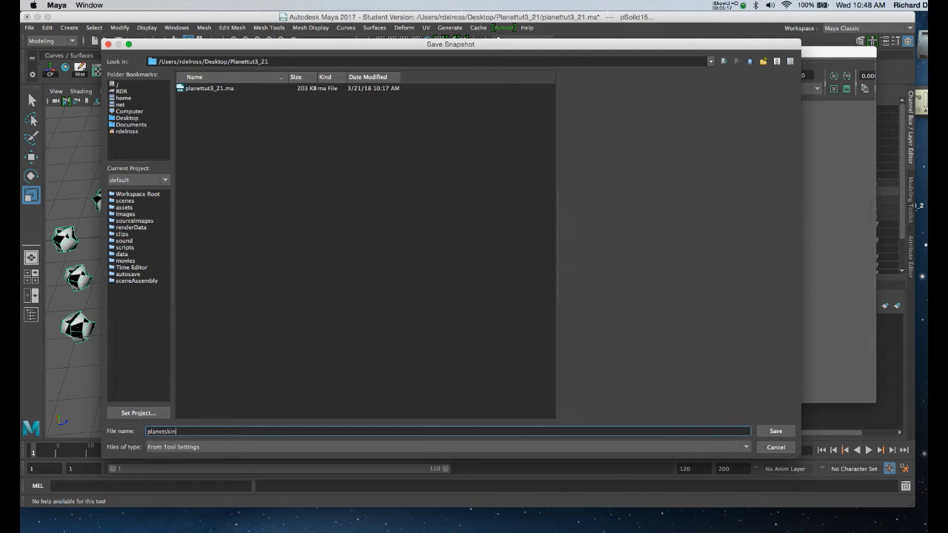
{"action": "left_click", "coordinate": [771, 431]}
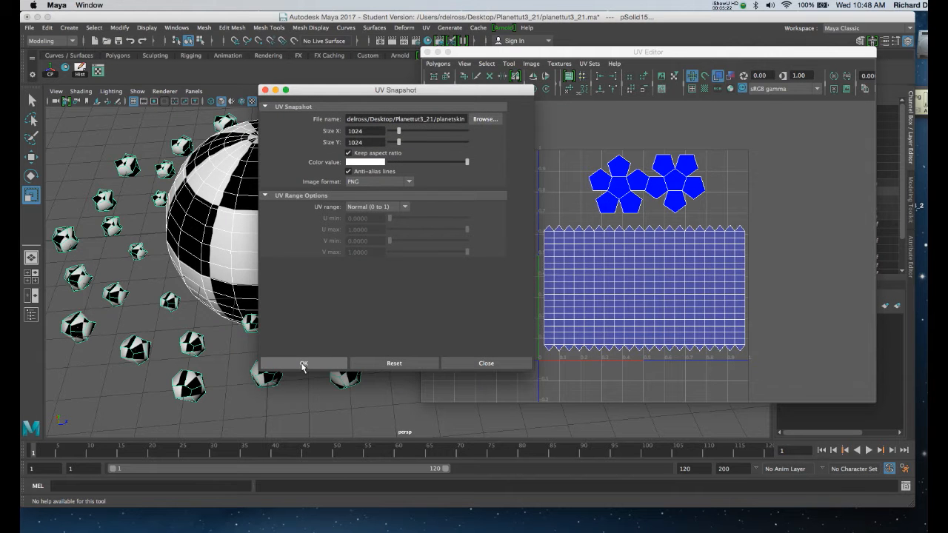
{"action": "left_click", "coordinate": [303, 365]}
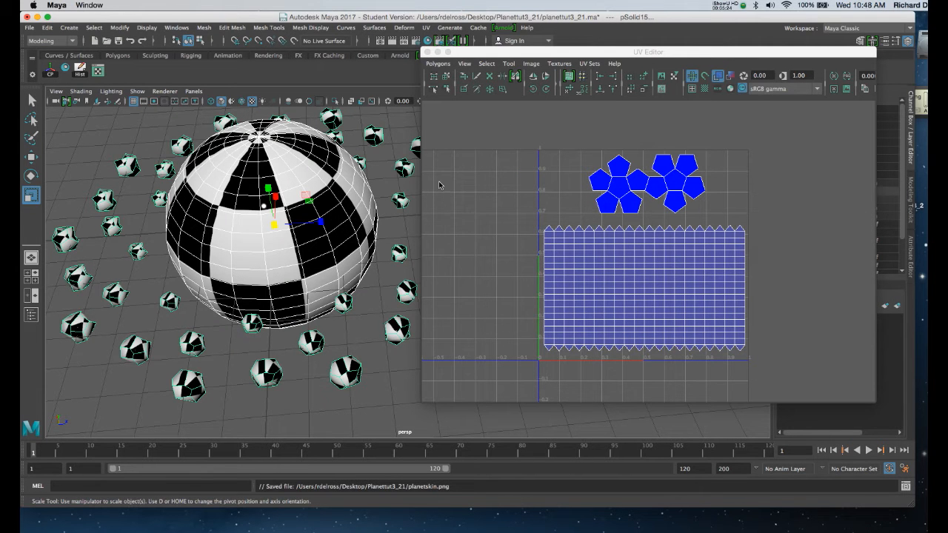
{"action": "left_click_drag", "start_coordinate": [572, 48], "coordinate": [563, 42]}
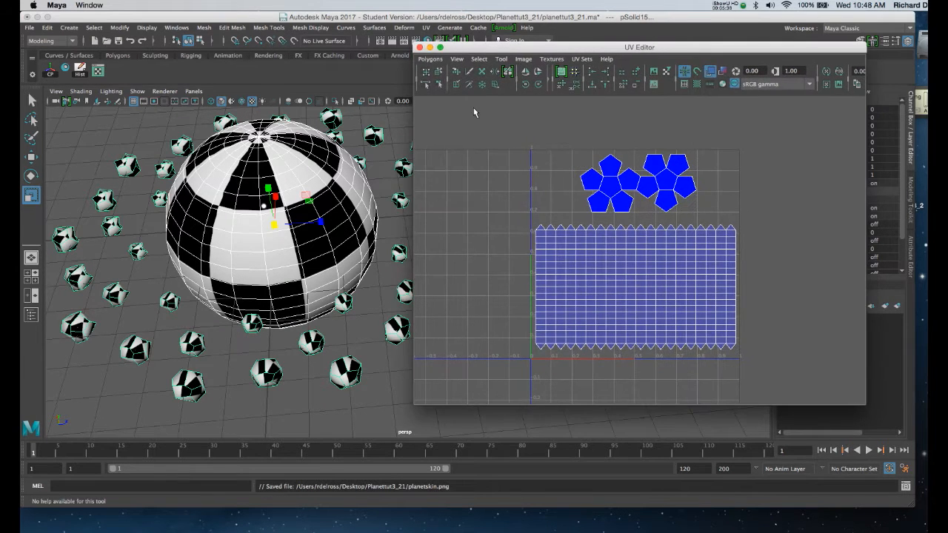